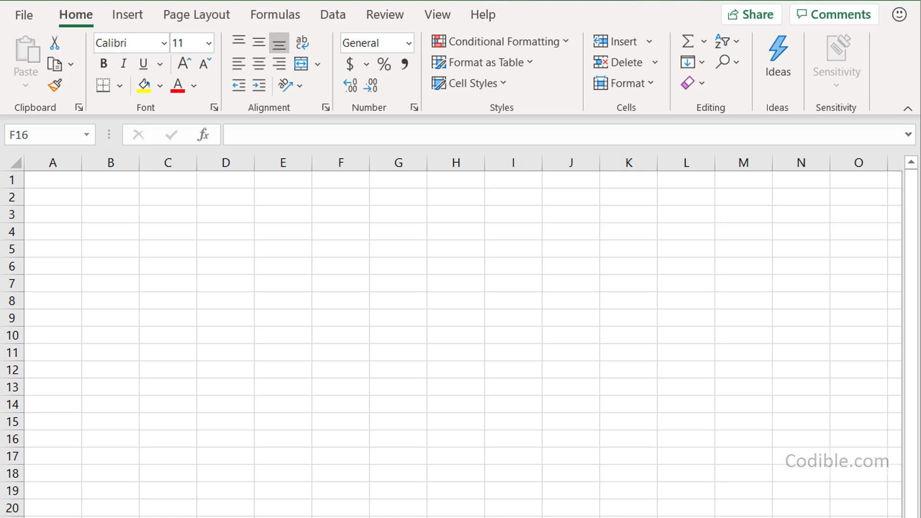
Enter the column headers Year in E4 and Savings in F4
click(256, 229)
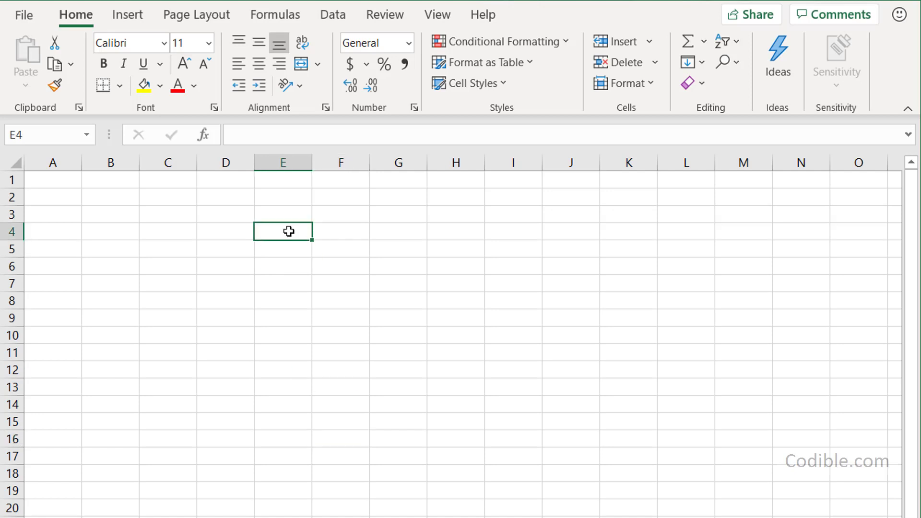
text(Year)
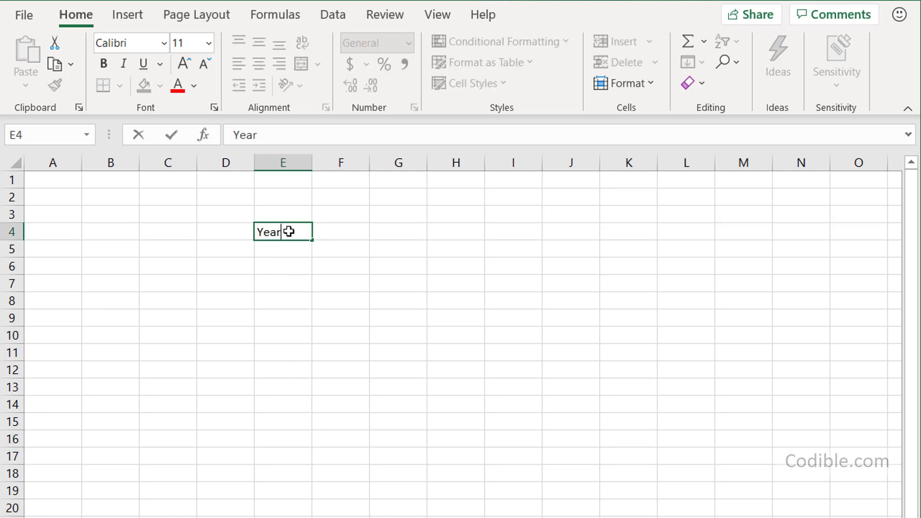
key(Tab)
text(Savings)
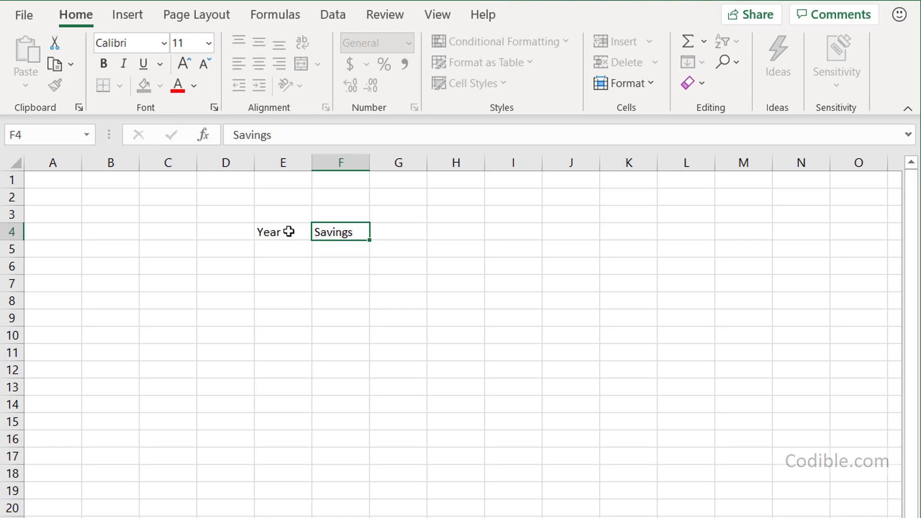
key(Return)
Enter the year numbers 1 to 5 below the Year header in E5:E9
text(1)
key(Return)
text(2)
key(Return)
text(3)
key(Return)
text(4)
key(Return)
text(5)
Enter $2000 in F5 and fill it down the Savings column to year 5
key(Tab)
key(Up)
key(Up)
key(Up)
key(Up)
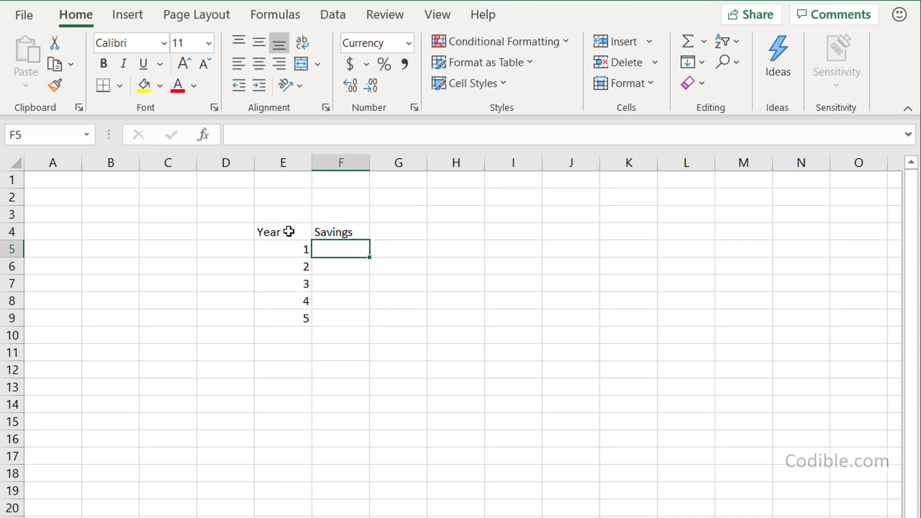
text($2000)
key(Return)
key(Up)
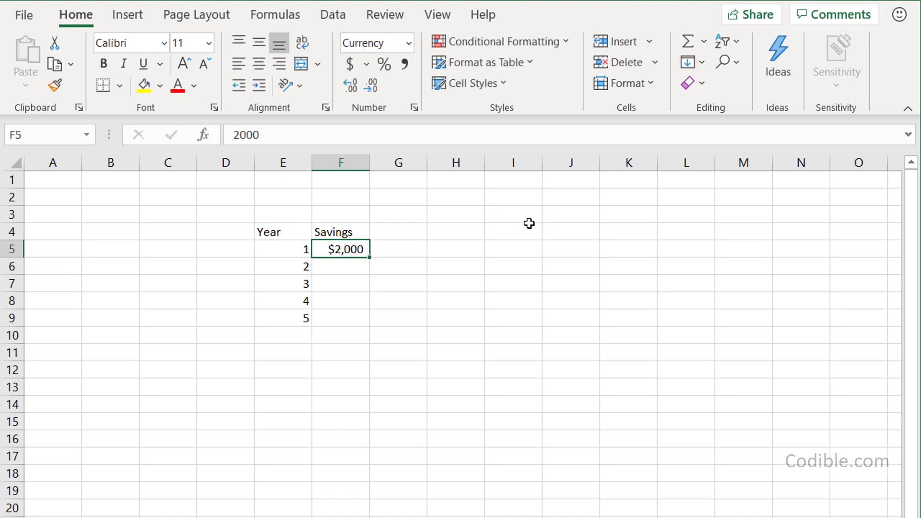
double_click(369, 258)
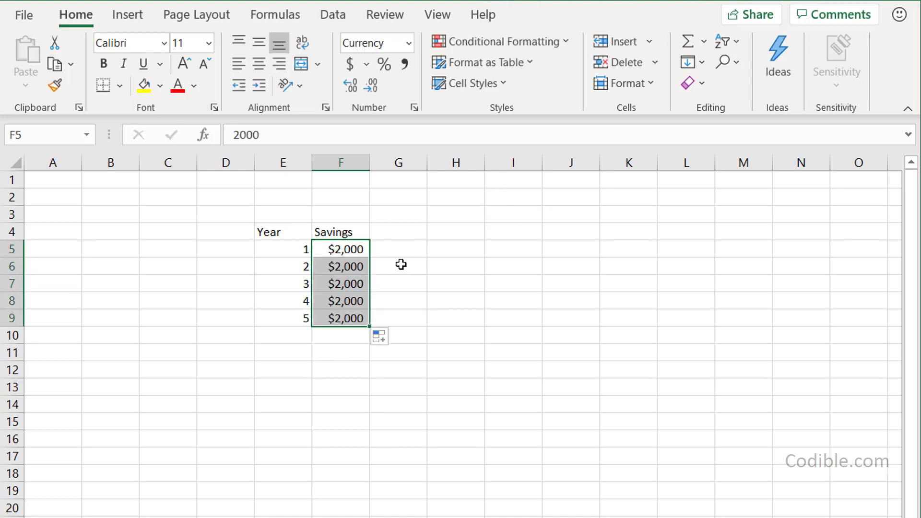
Label A1 as Interest and enter a 5% rate in B1
click(49, 179)
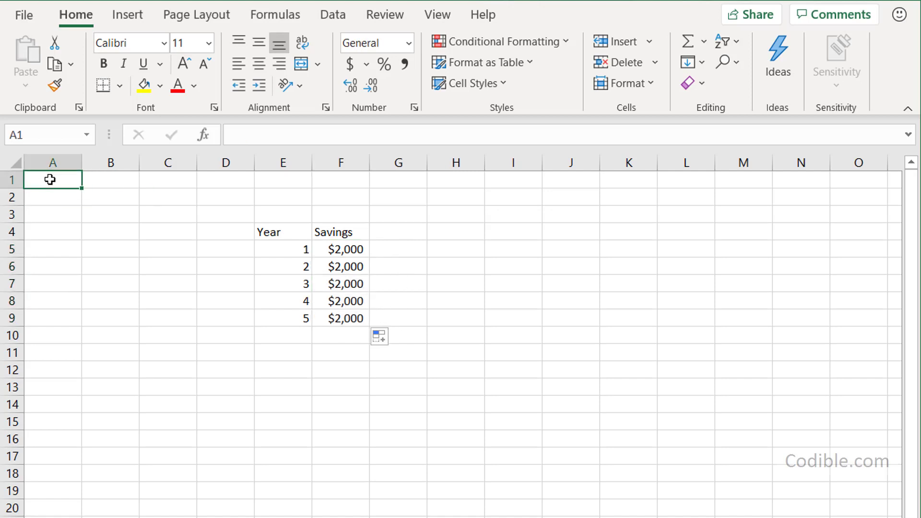
text(Interest)
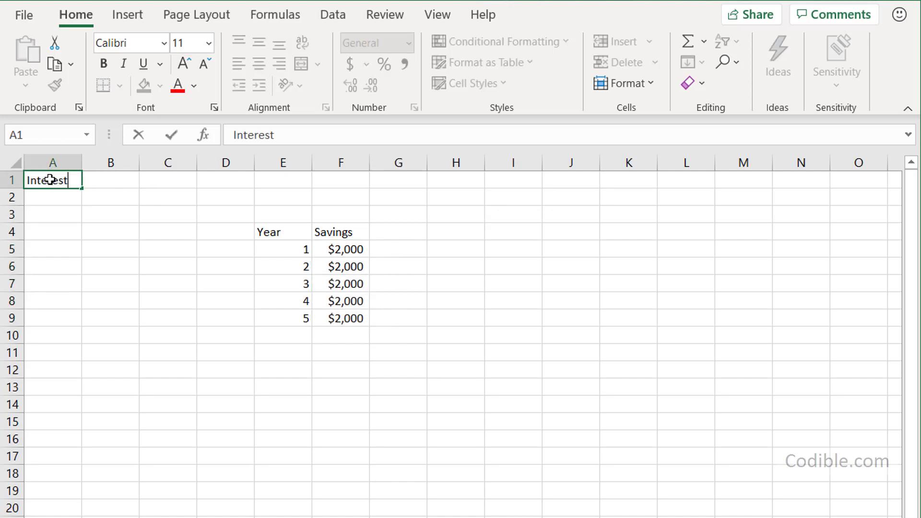
key(Tab)
text(5)
key(Return)
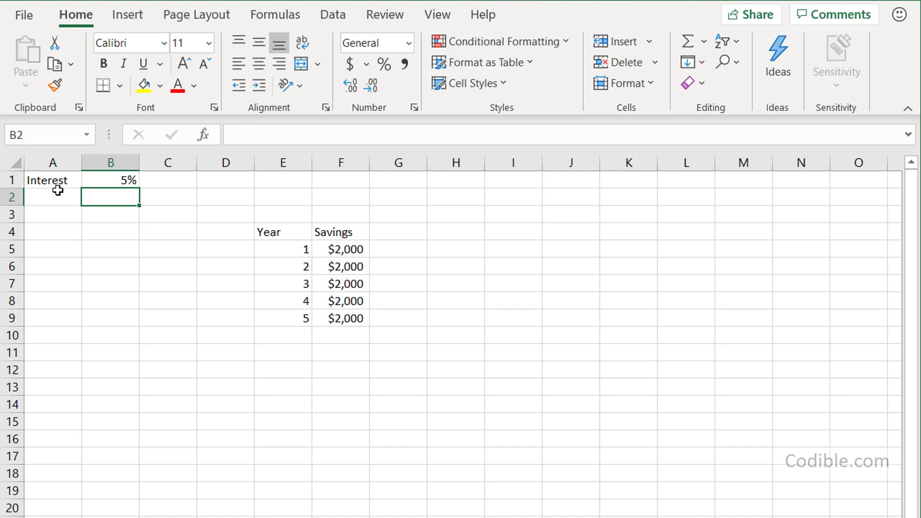
click(407, 337)
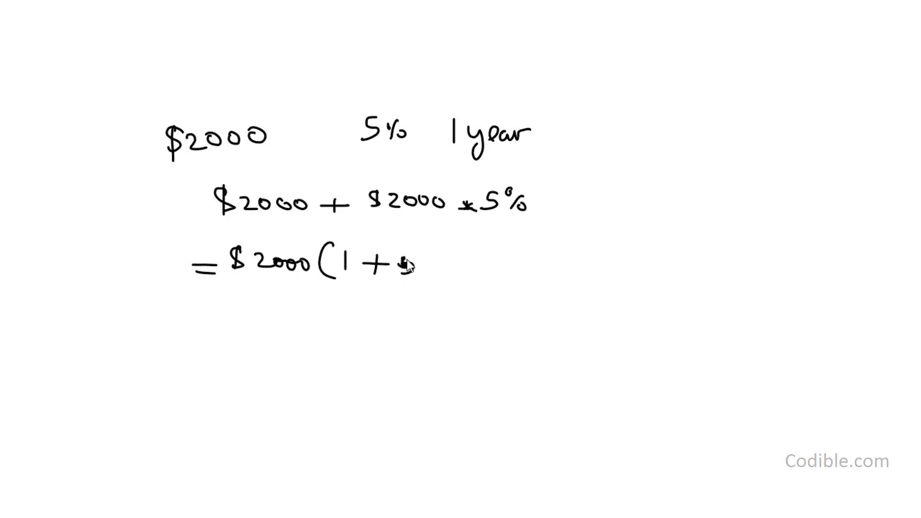
drag(449, 262, 446, 265)
drag(454, 245, 454, 283)
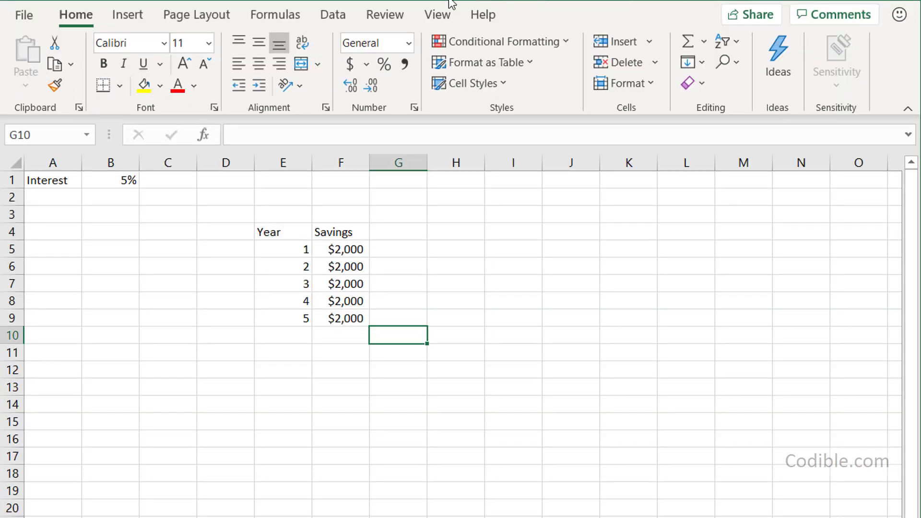
Calculate the year 4 savings with one year of interest in G8 using =F8*(1+B1)
click(354, 302)
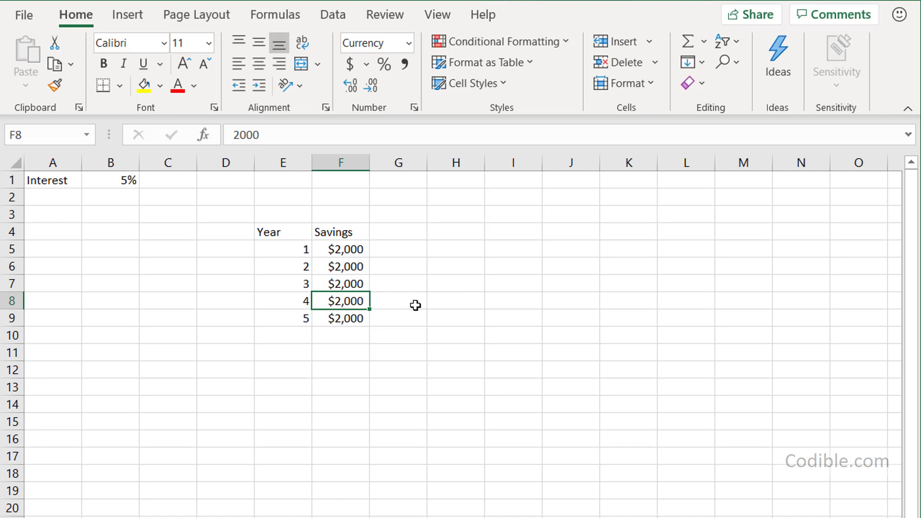
key(Right)
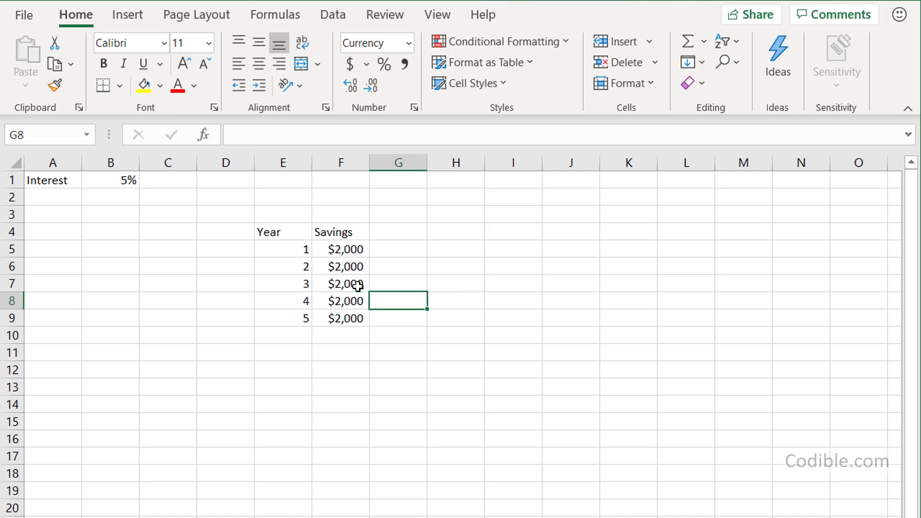
text(=)
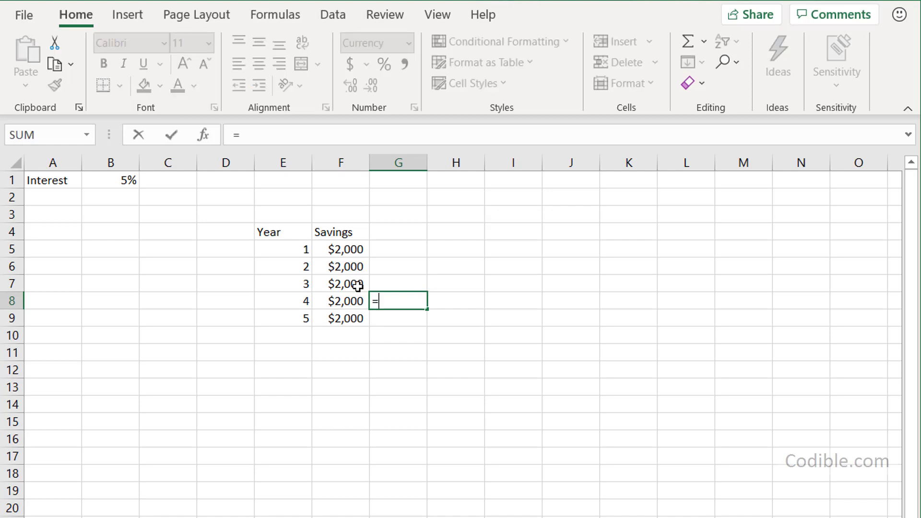
key(Left)
text(()
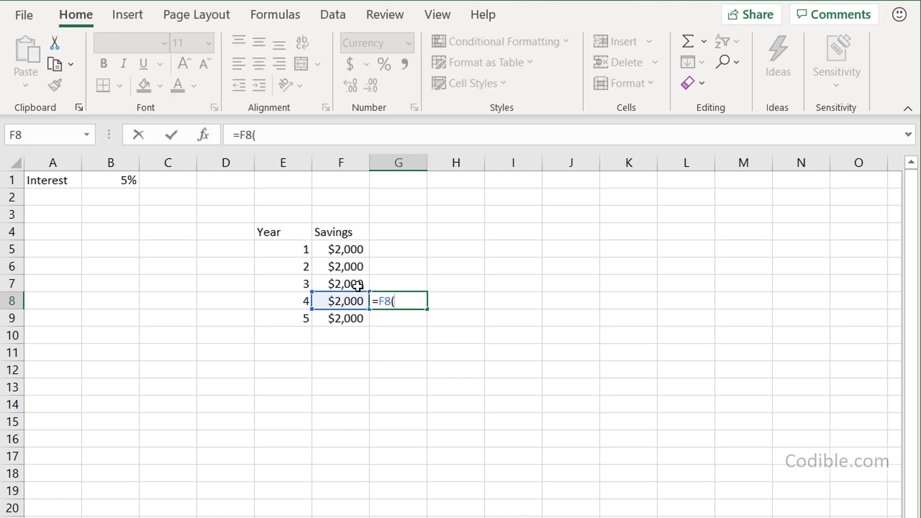
text(1+)
key(BackSpace)
key(BackSpace)
key(BackSpace)
text(*(1+)
click(123, 183)
text())
key(Return)
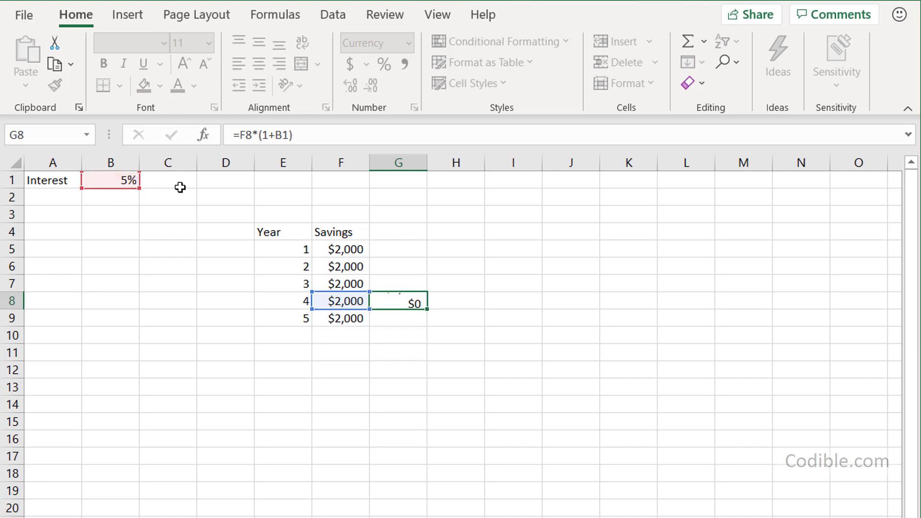
key(Up)
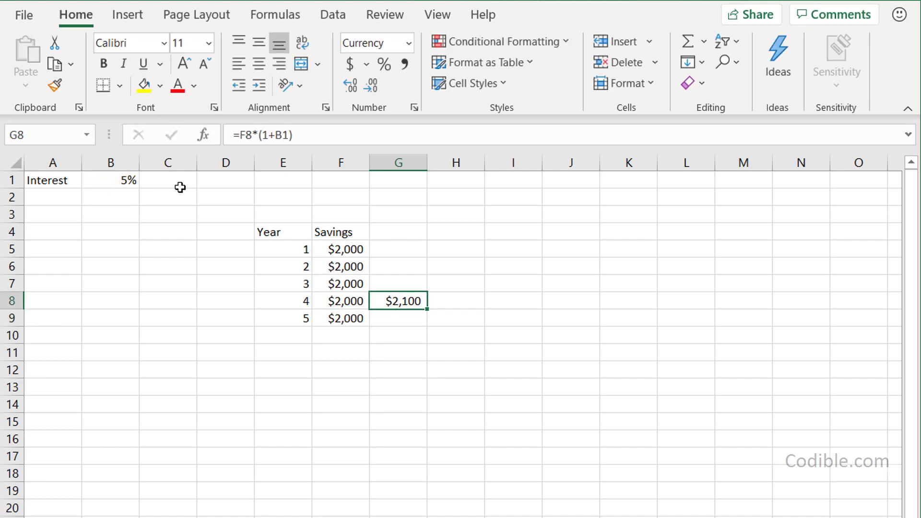
Write the formula =F7*(1+B1)*(1+B1) in G7 for two years of interest on the year 3 savings
key(Up)
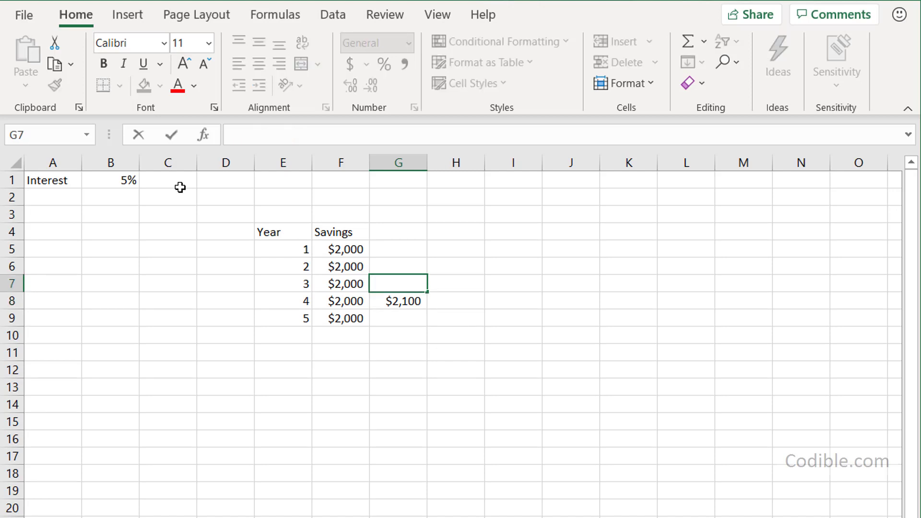
text(=)
click(353, 283)
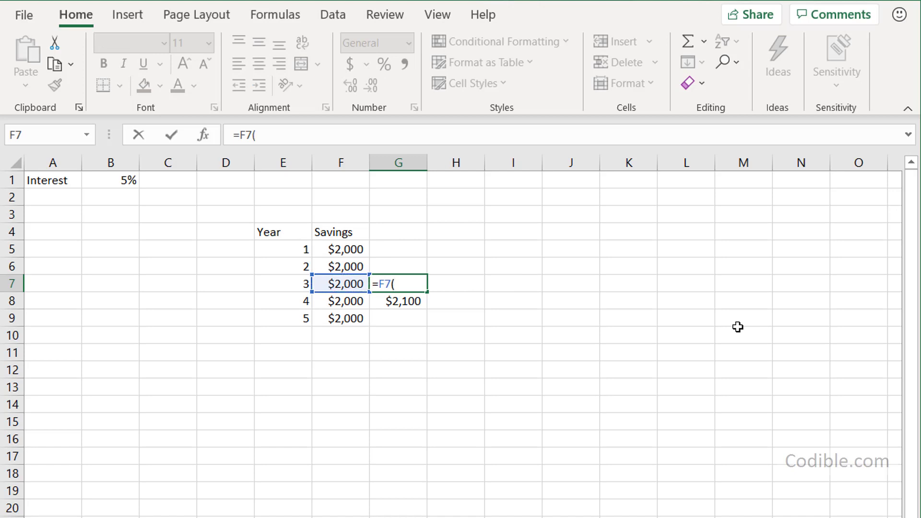
text(*(1+)
click(118, 181)
text()*(1+)
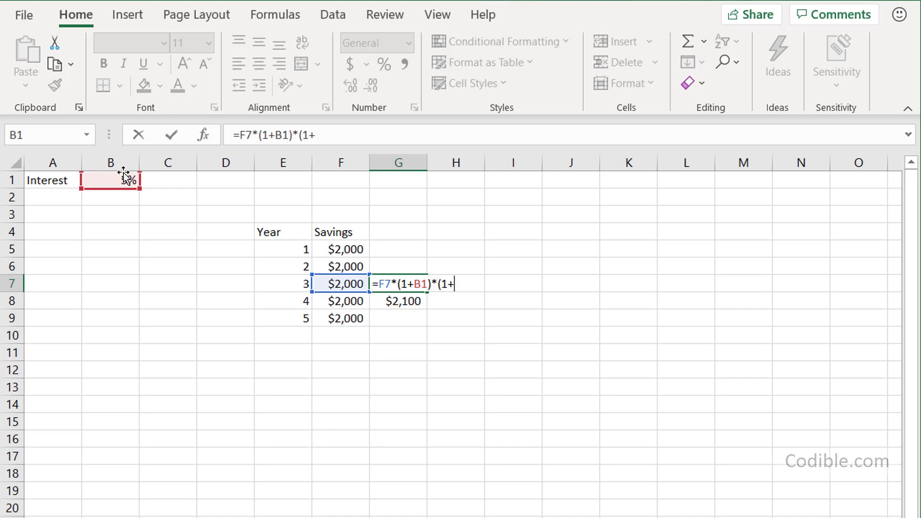
click(127, 176)
text())
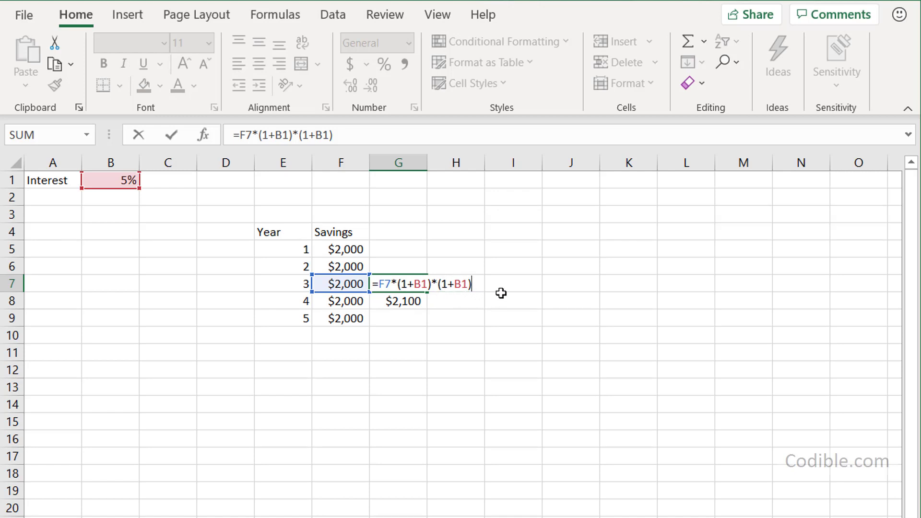
Replace the repeated interest factor in the G7 formula with a power, giving =F7*(1+B1)^2
key(BackSpace)
key(BackSpace)
key(BackSpace)
key(BackSpace)
key(BackSpace)
key(BackSpace)
key(BackSpace)
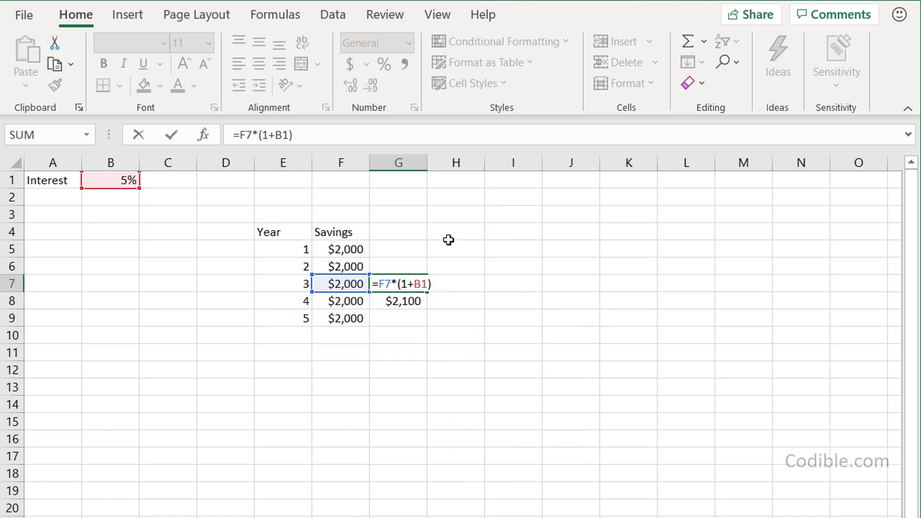
text(^2)
key(Return)
key(Up)
key(Up)
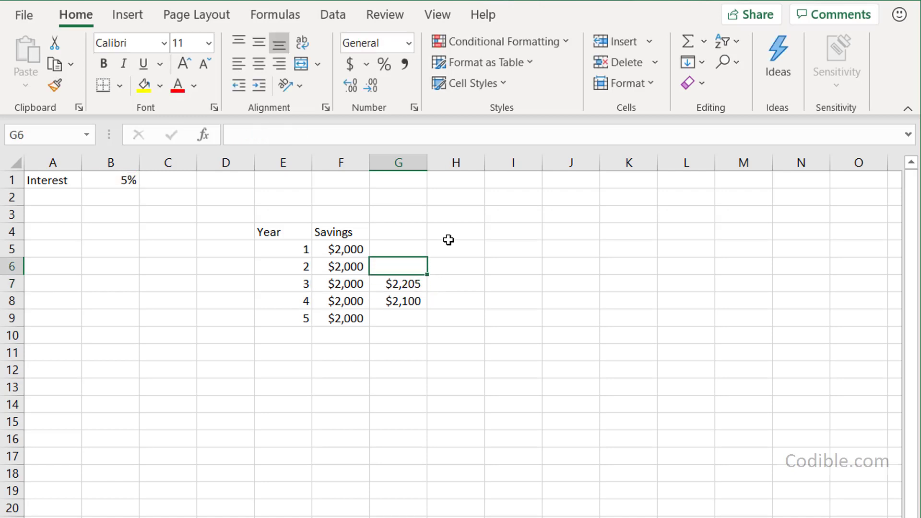
Delete the trial formulas in G7:G8
key(Down)
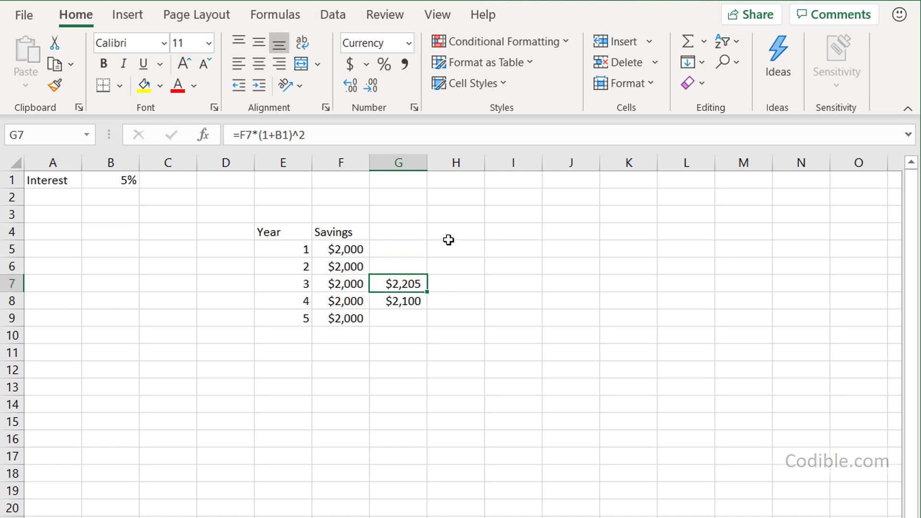
key(shift+Down)
key(Delete)
Calculate the compounded value of the year 1 savings in G5 using =F5*(1+B1)^(E9-E5)
key(Up)
key(Up)
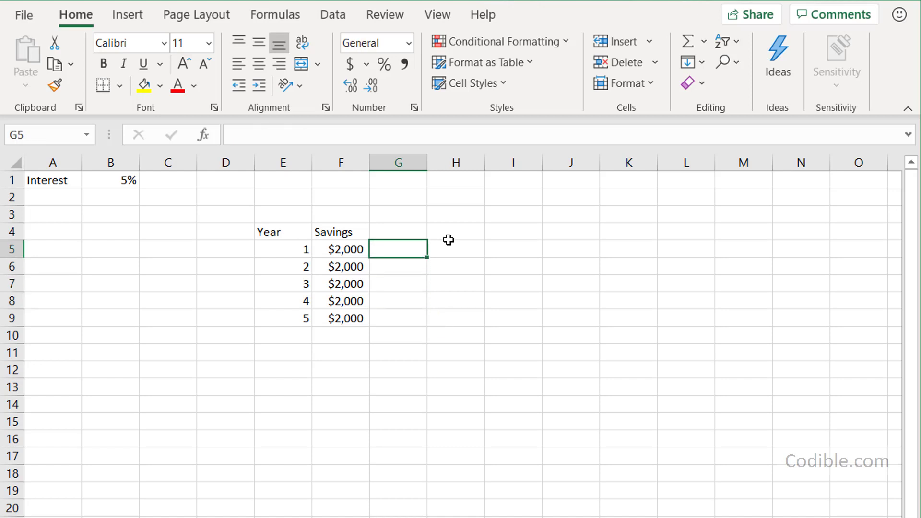
text(=)
key(Left)
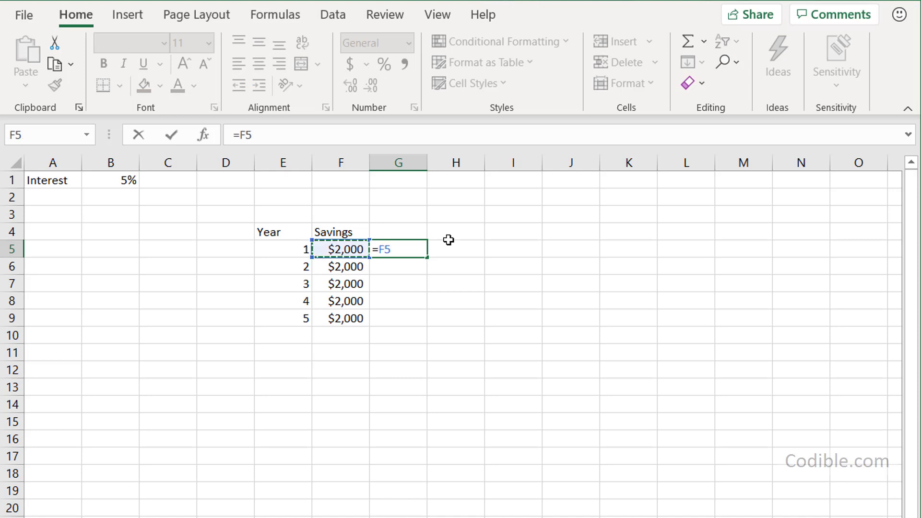
text(()
key(BackSpace)
text(*(1+)
click(128, 182)
text()^)
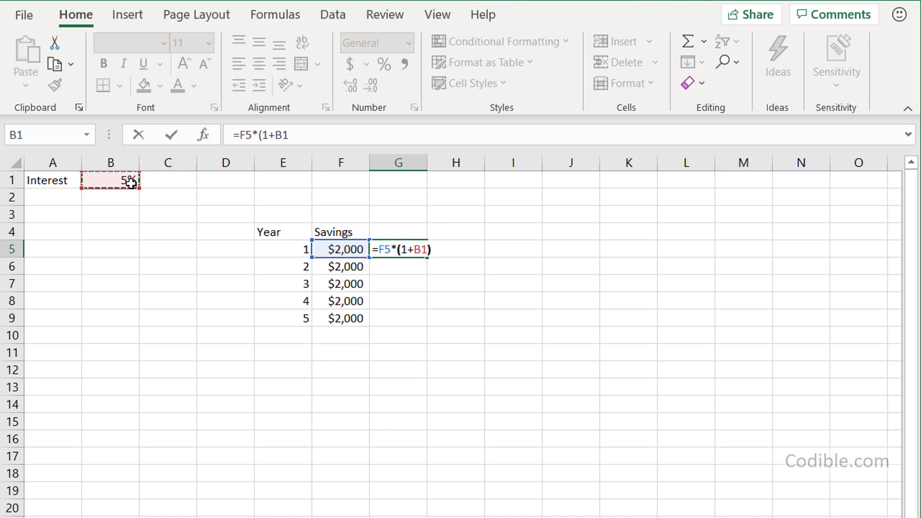
text(()
click(279, 318)
text(-)
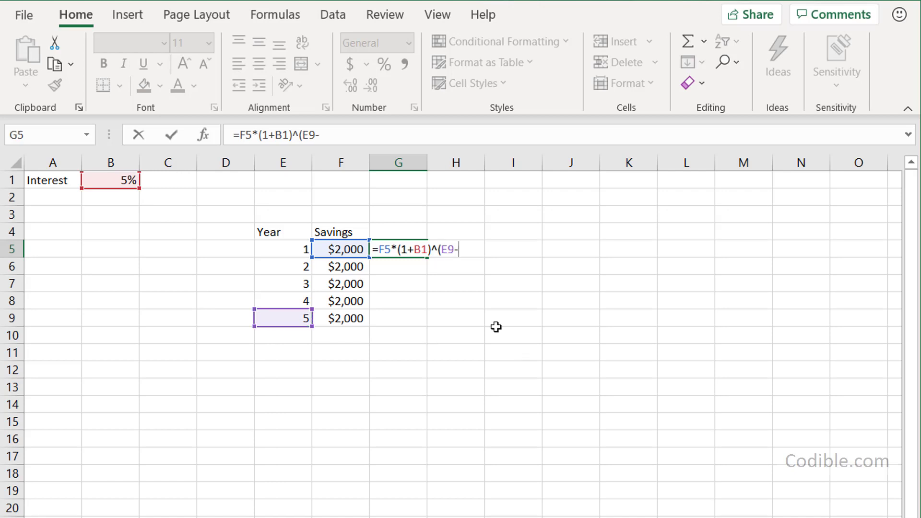
click(283, 246)
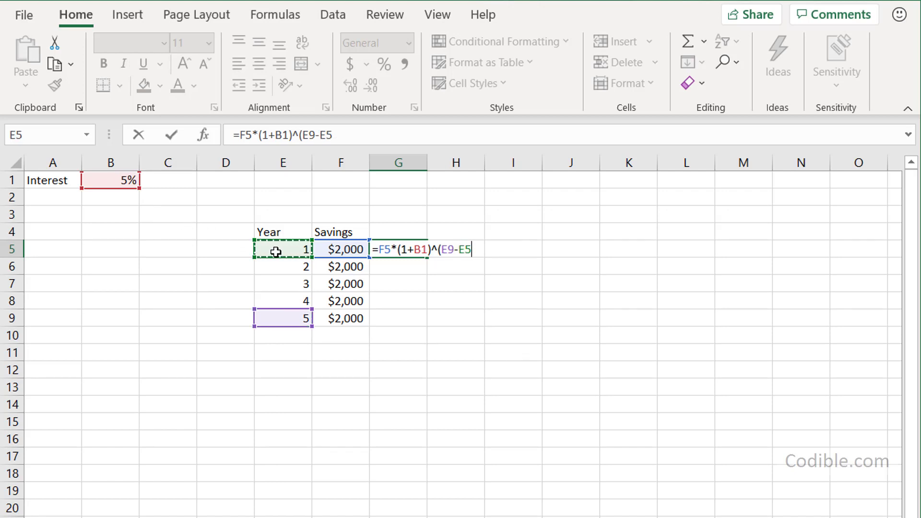
text())
key(Return)
key(Up)
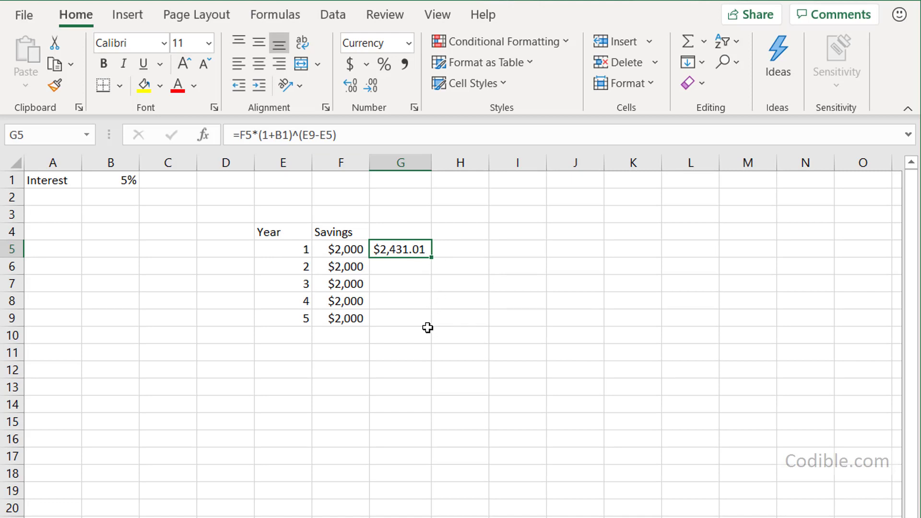
Anchor the interest rate and final year references in the G5 formula, giving =F5*(1+$B$1)^(E$9-E5)
key(F2)
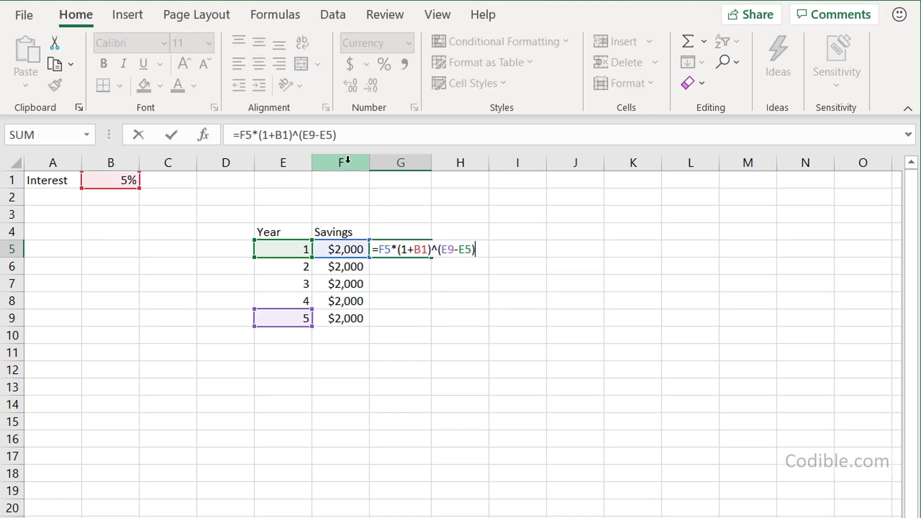
click(420, 250)
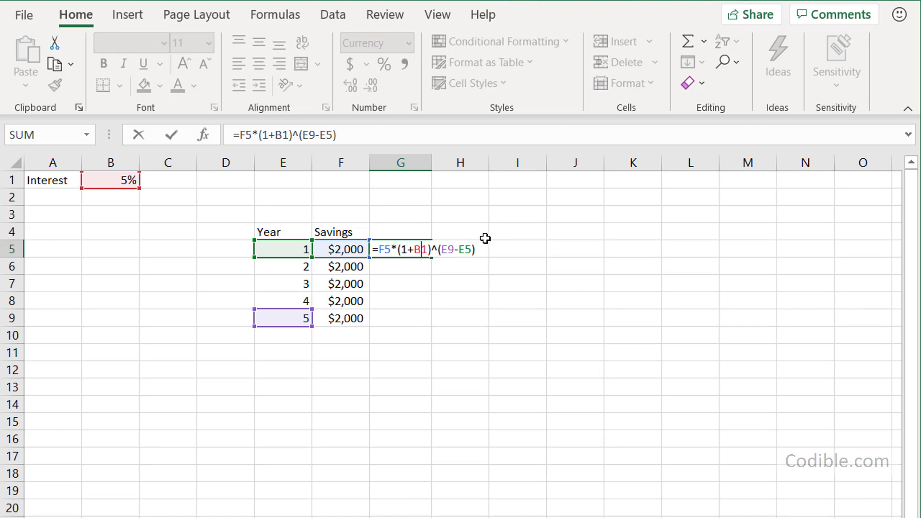
key(F4)
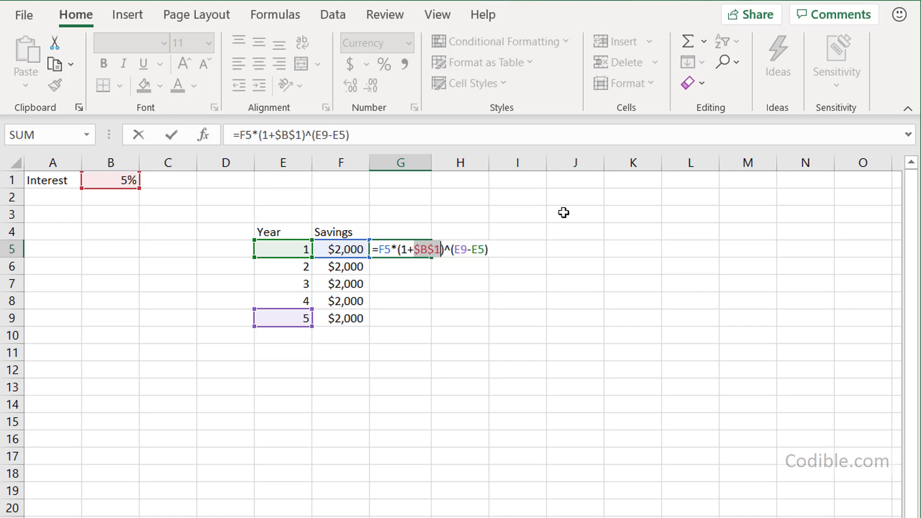
key(Right)
key(Right)
key(Right)
key(Right)
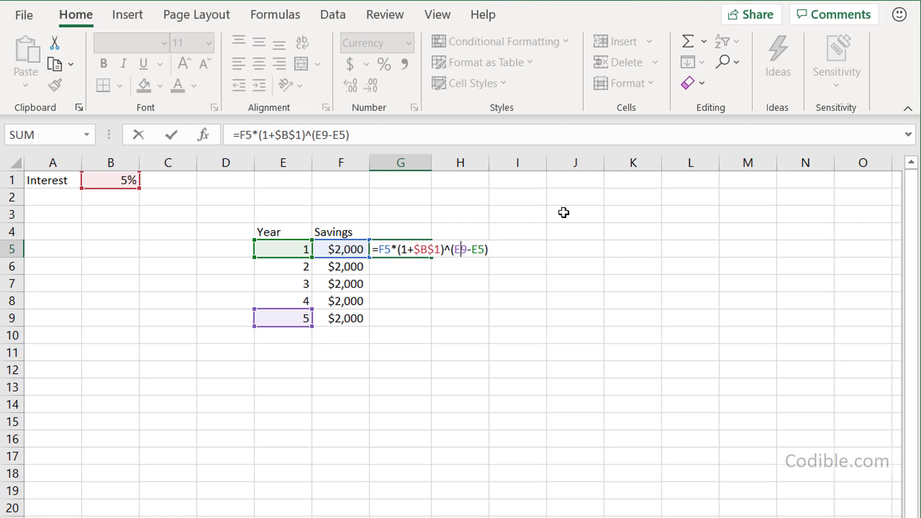
text($)
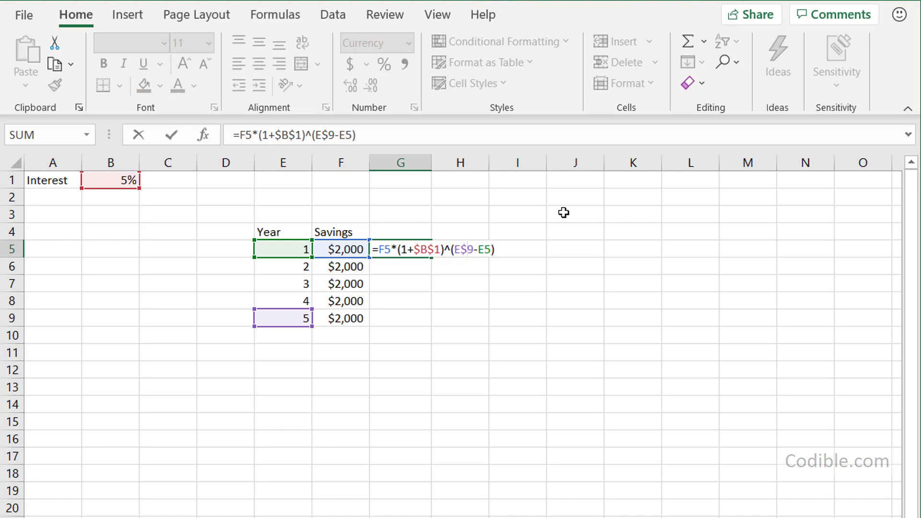
key(Return)
Copy the compound interest formula from G5 down through G9 and check the copied formula in G8
click(425, 252)
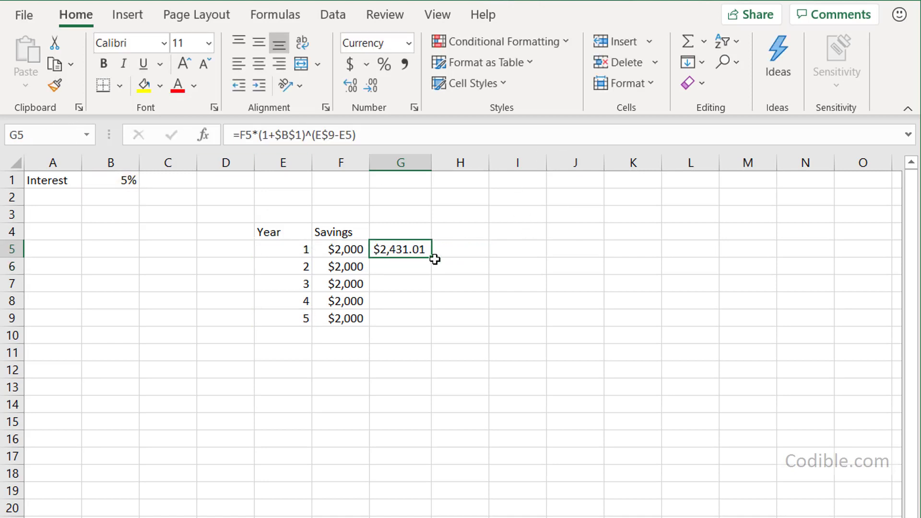
drag(432, 259, 431, 328)
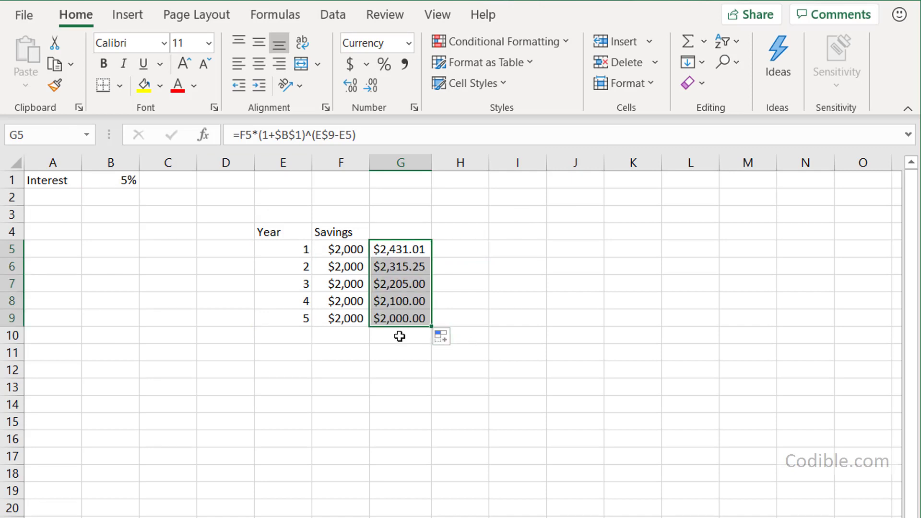
click(418, 303)
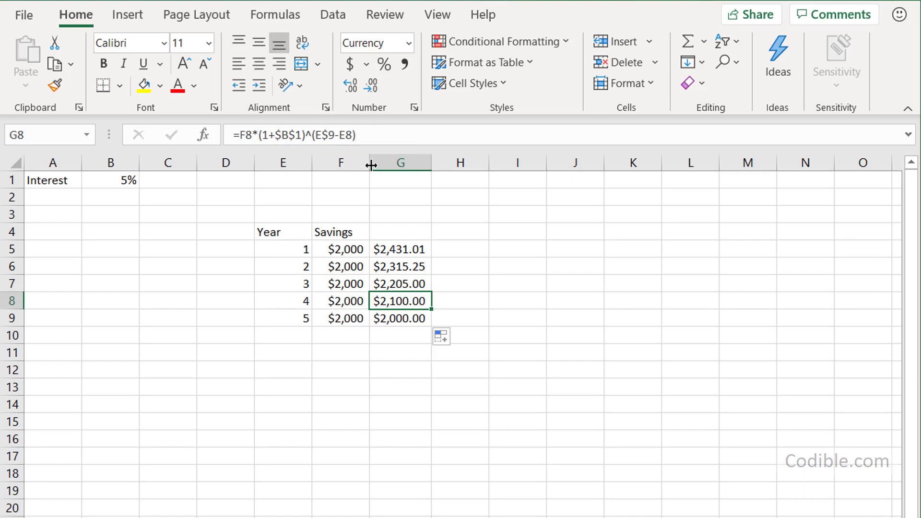
Total the compounded values of all five years in G10 with a SUM over G5:G9
click(426, 335)
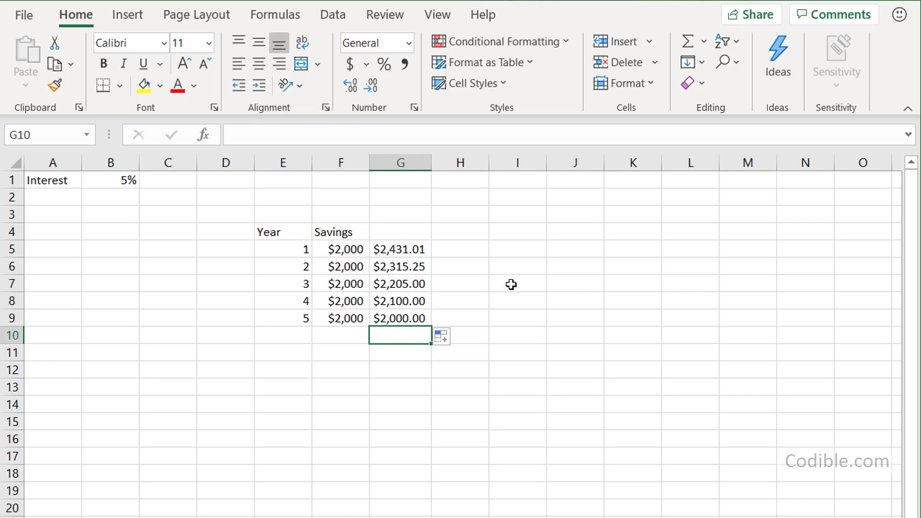
text(=sum)
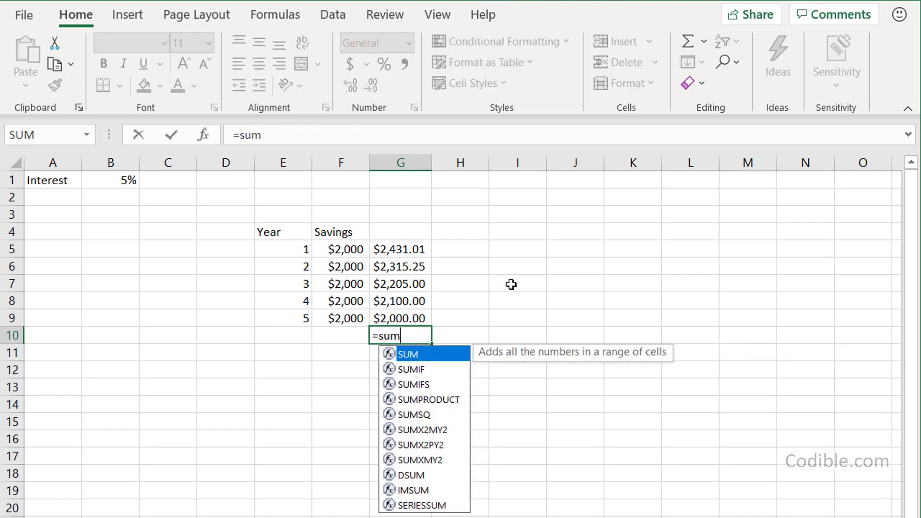
text(()
key(Up)
key(shift+Up)
key(shift+Up)
key(shift+Up)
key(shift+Up)
text())
key(Return)
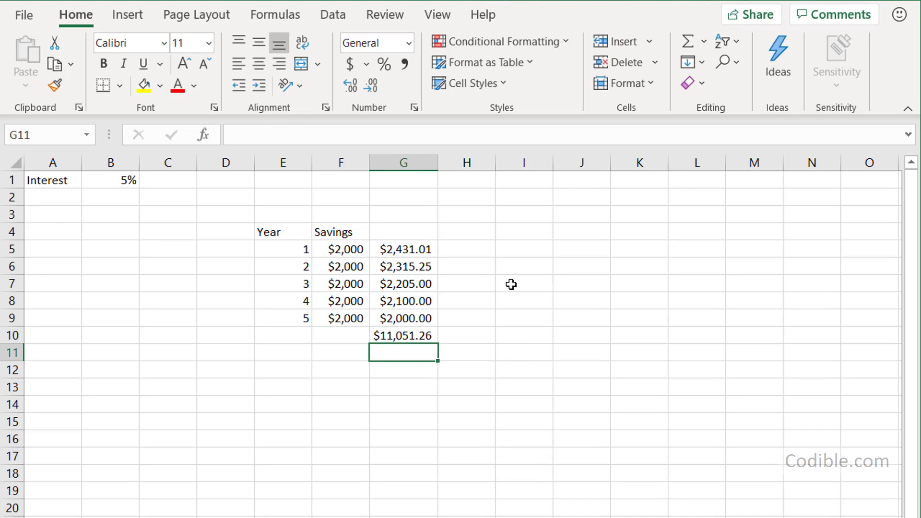
Start an FV formula in I5 with B1 as the rate and 5 as the number of periods
click(526, 249)
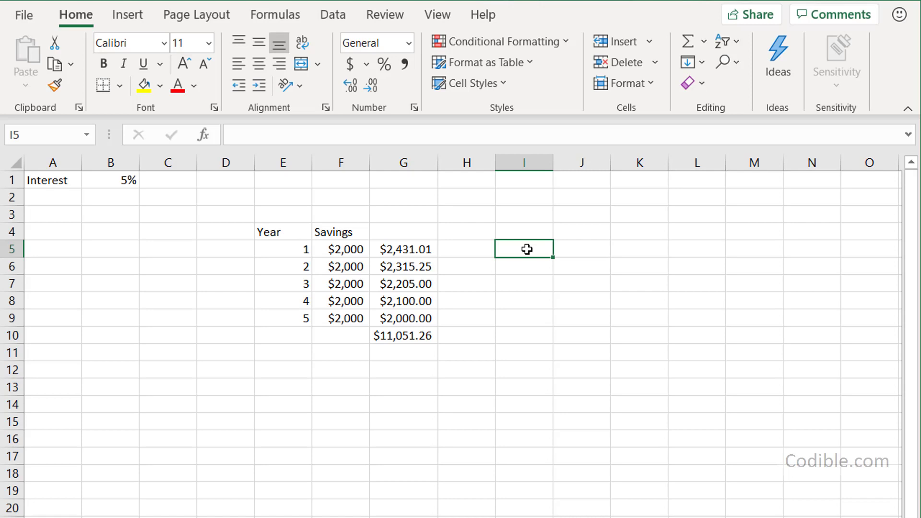
text(=fv()
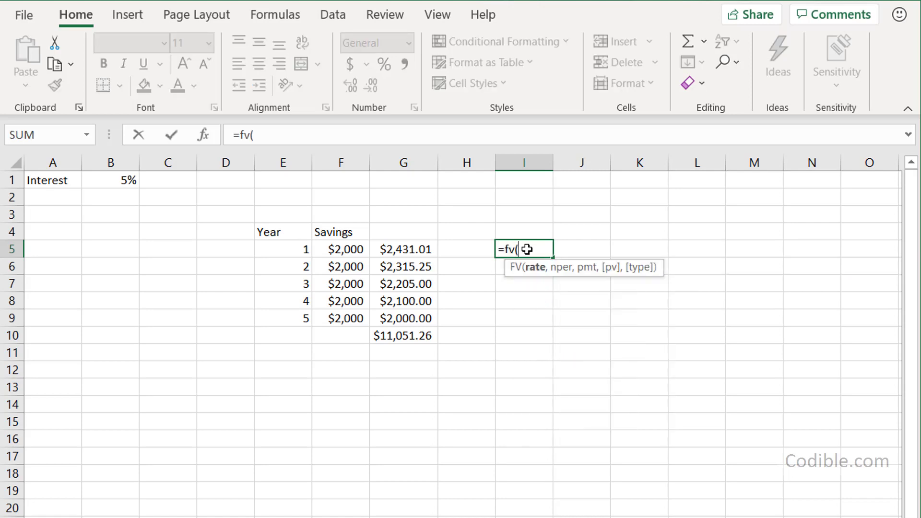
click(121, 179)
text(,)
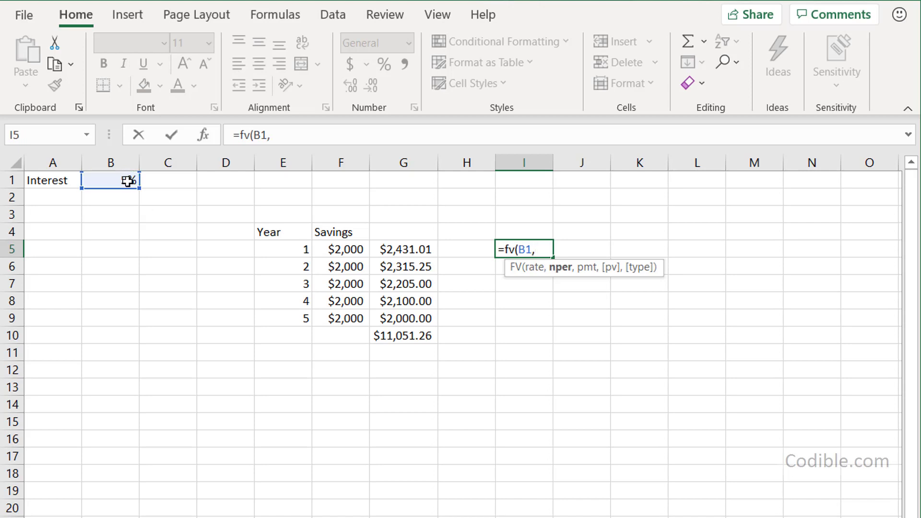
text(5,)
text($2000)
key(BackSpace)
key(BackSpace)
key(BackSpace)
key(BackSpace)
key(BackSpace)
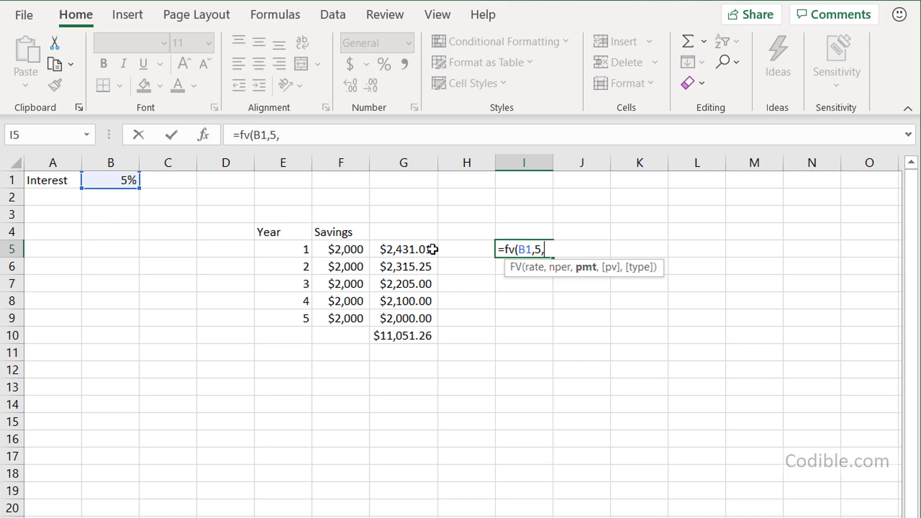
Use the year 1 savings in F5 as the payment, completing the I5 formula as =FV(B1,5,F5)
click(351, 250)
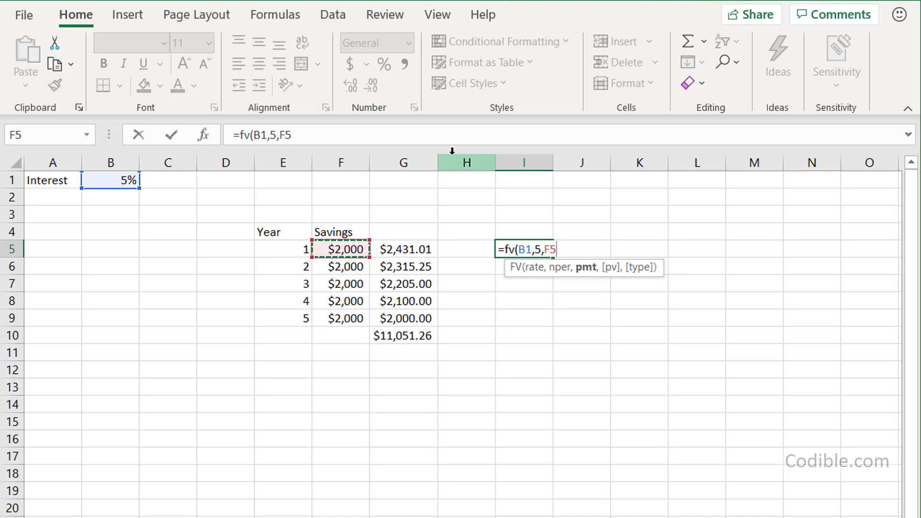
text())
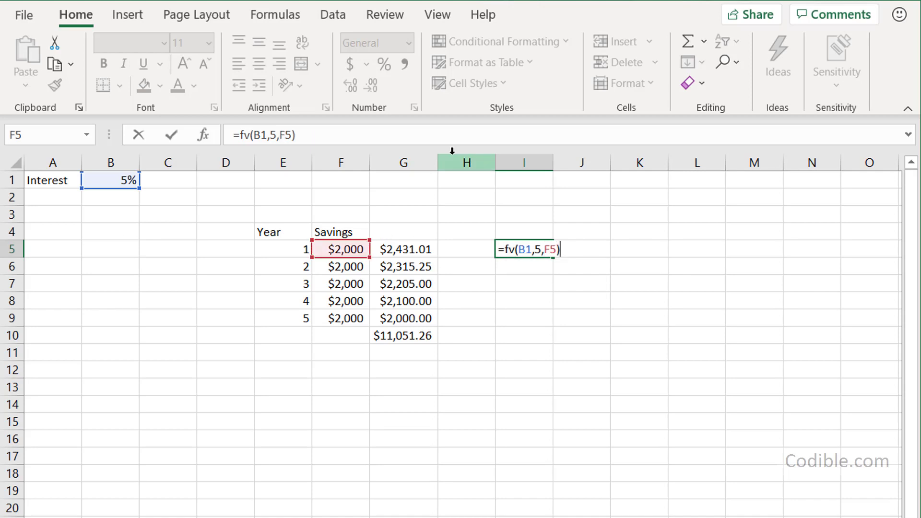
key(Return)
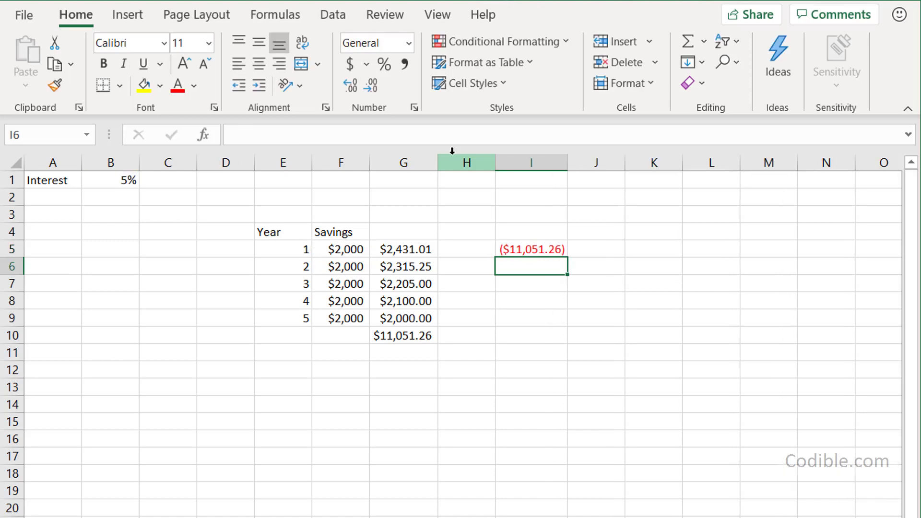
click(556, 246)
click(421, 333)
click(557, 247)
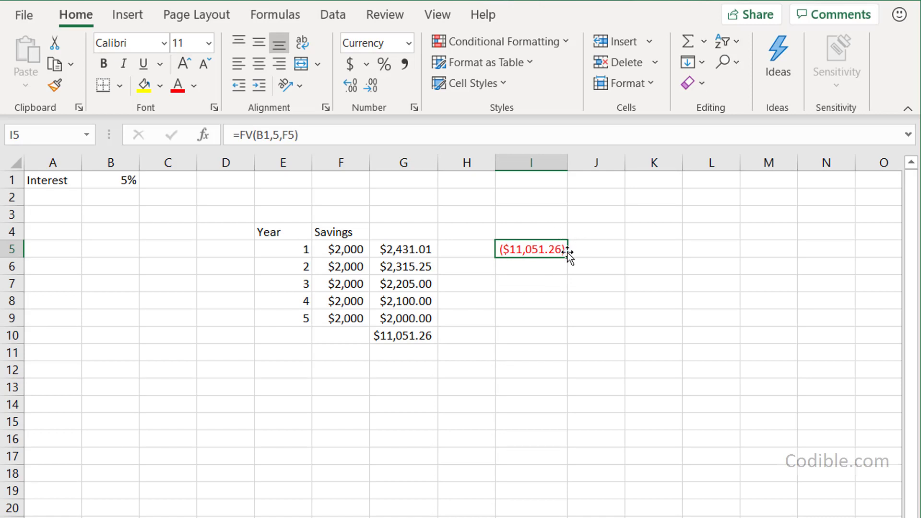
key(F2)
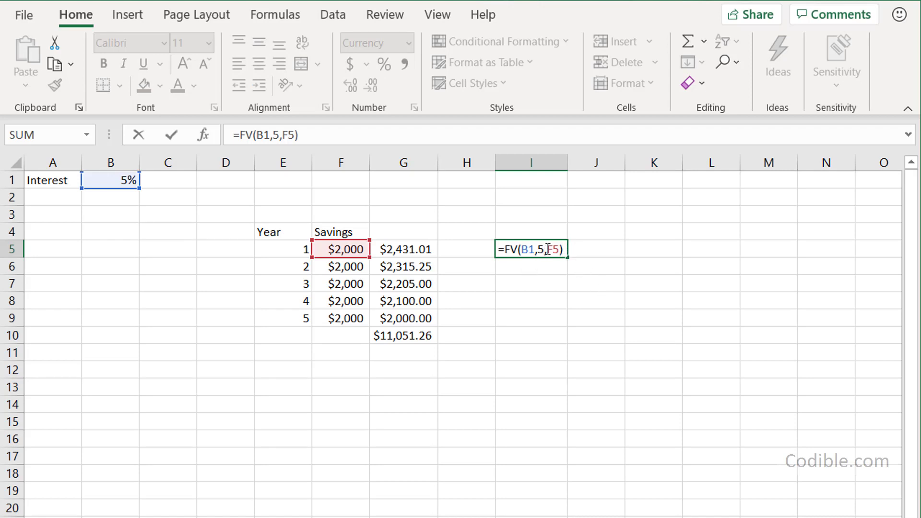
drag(548, 249, 560, 249)
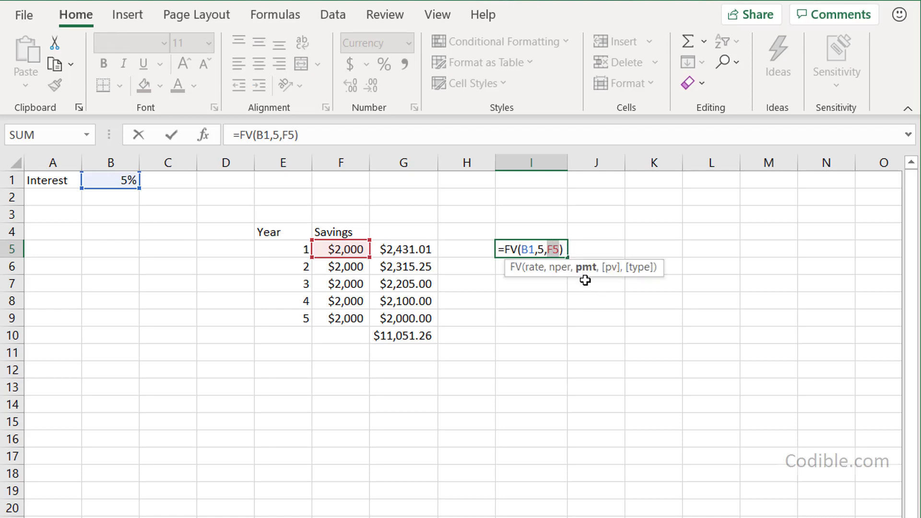
click(604, 337)
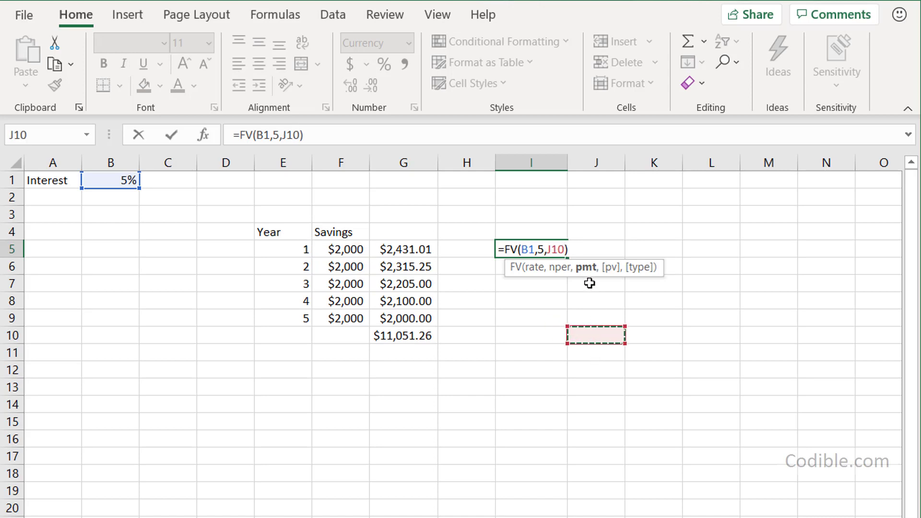
key(Escape)
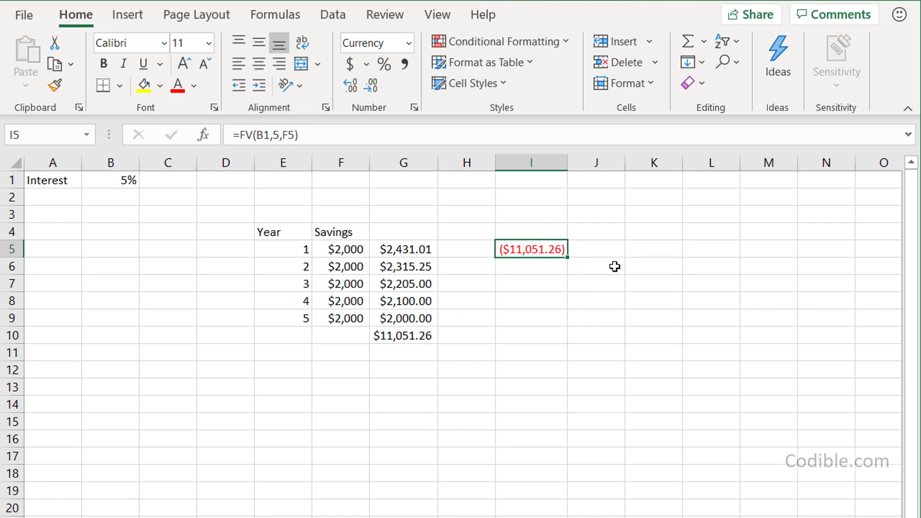
Negate the payment argument of the FV formula in I5, giving =FV(B1,5,-F5)
click(354, 247)
click(560, 245)
key(F2)
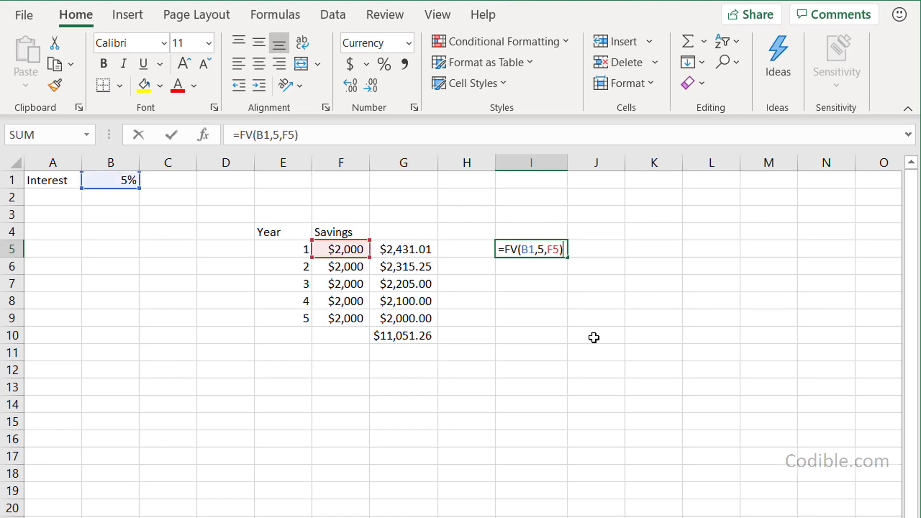
click(550, 249)
text(-)
key(Return)
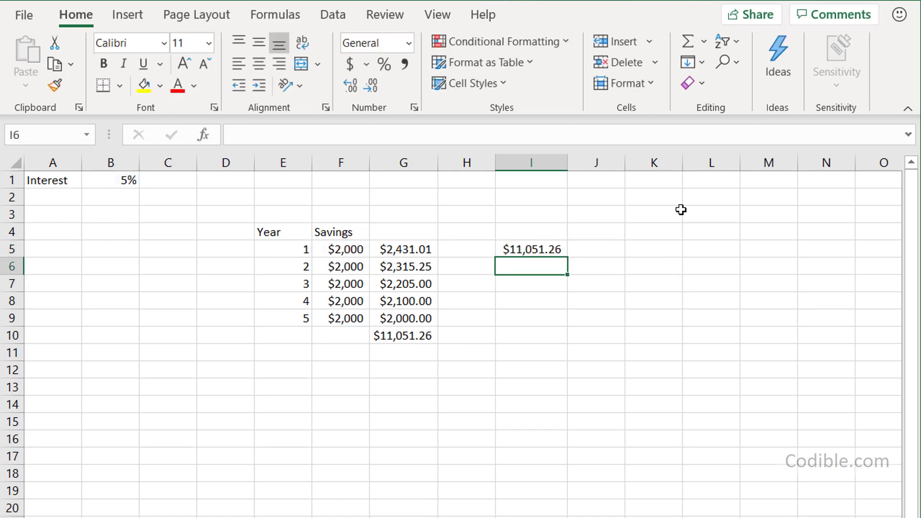
Remove the minus sign from the payment argument in I5, restoring =FV(B1,5,F5)
key(Up)
key(F2)
key(Left)
key(Left)
key(Left)
key(BackSpace)
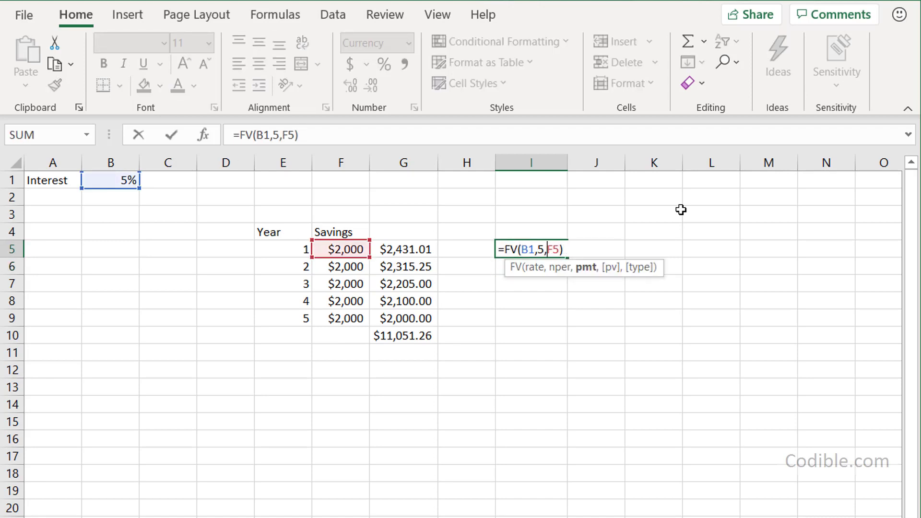
key(Return)
key(Up)
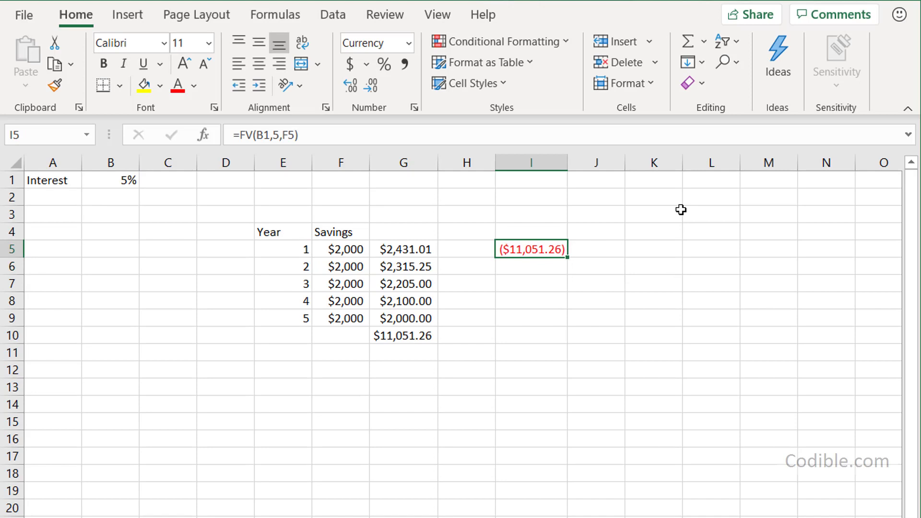
key(F2)
key(Left)
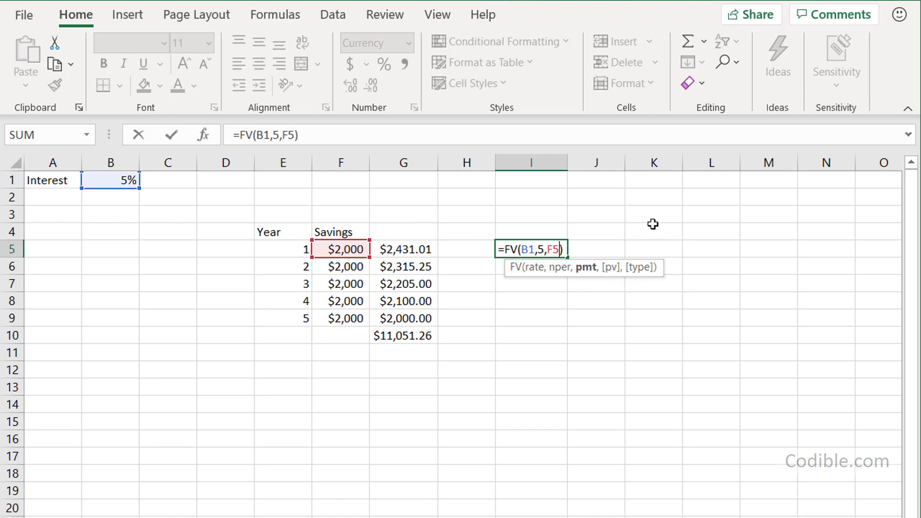
text(,)
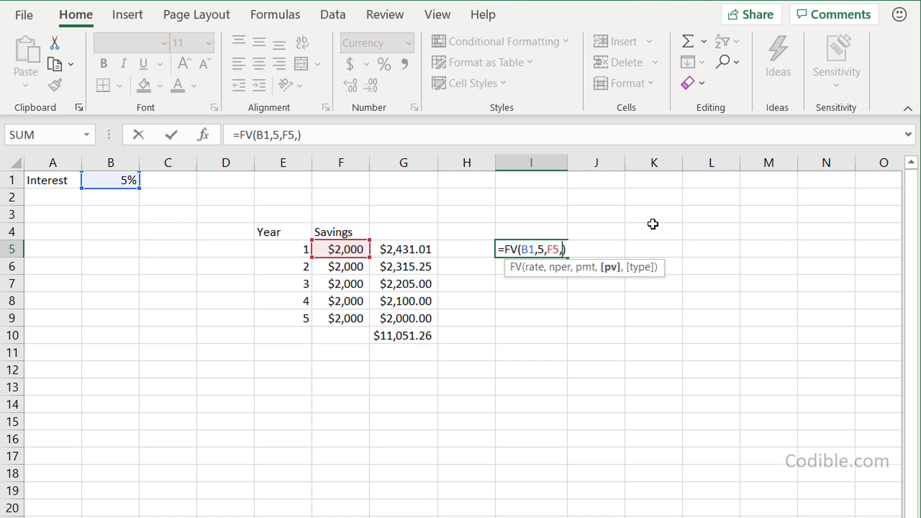
key(Return)
Enter a starting amount of $3000 in F1 above the savings table
click(335, 185)
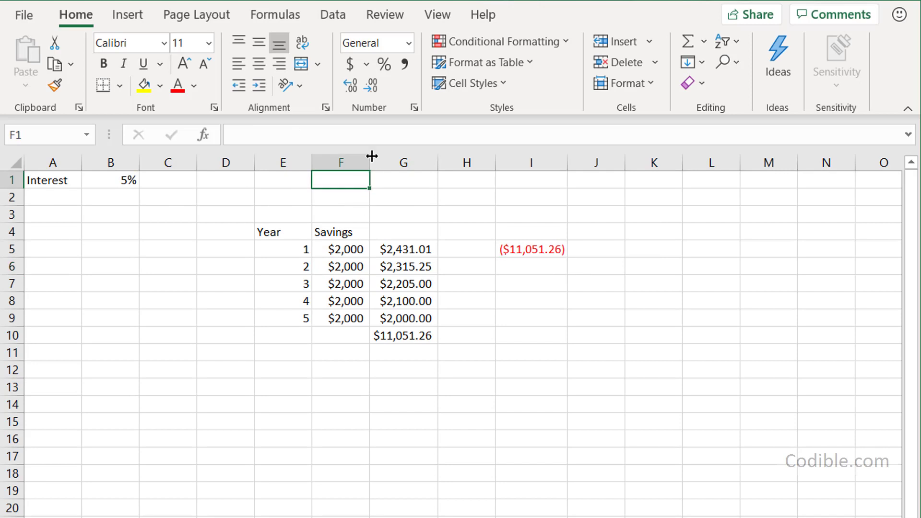
text($3000)
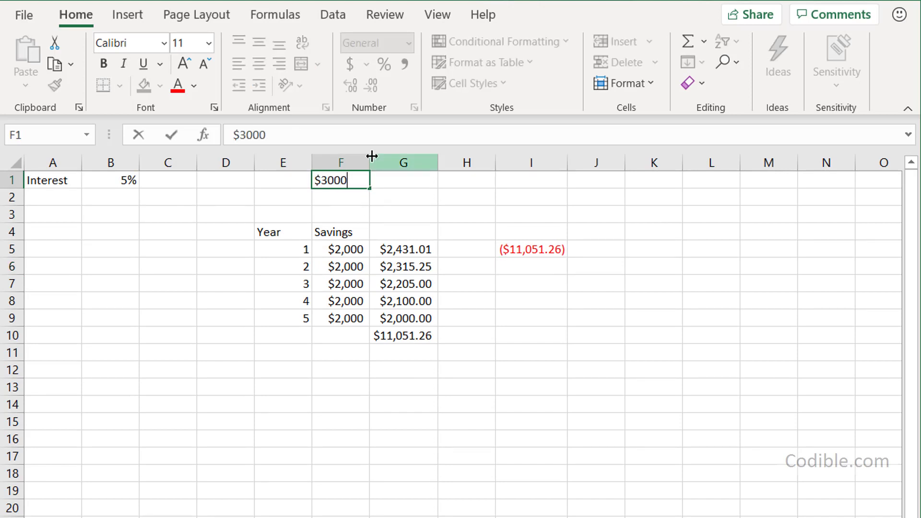
key(Return)
Go through the yearly savings amounts from F5 down to F9
key(Down)
key(Down)
key(Down)
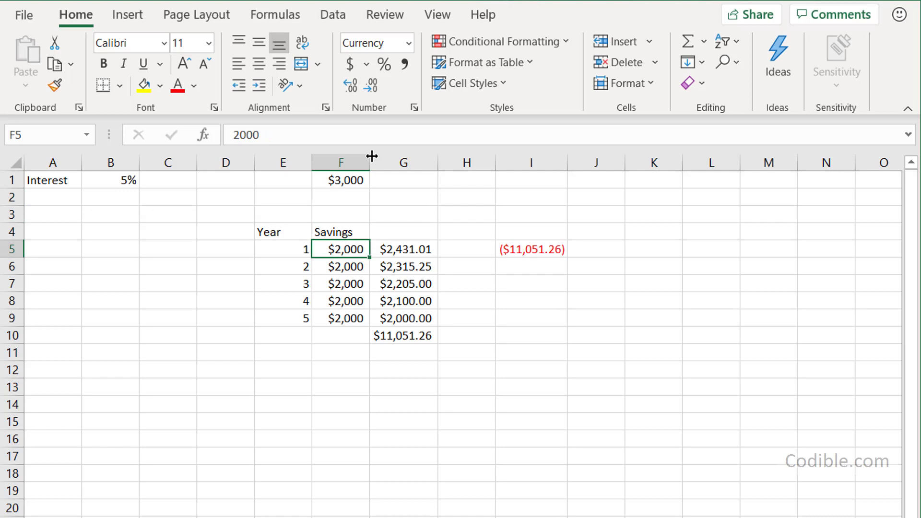
key(Down)
key(Down)
key(Down)
key(Down)
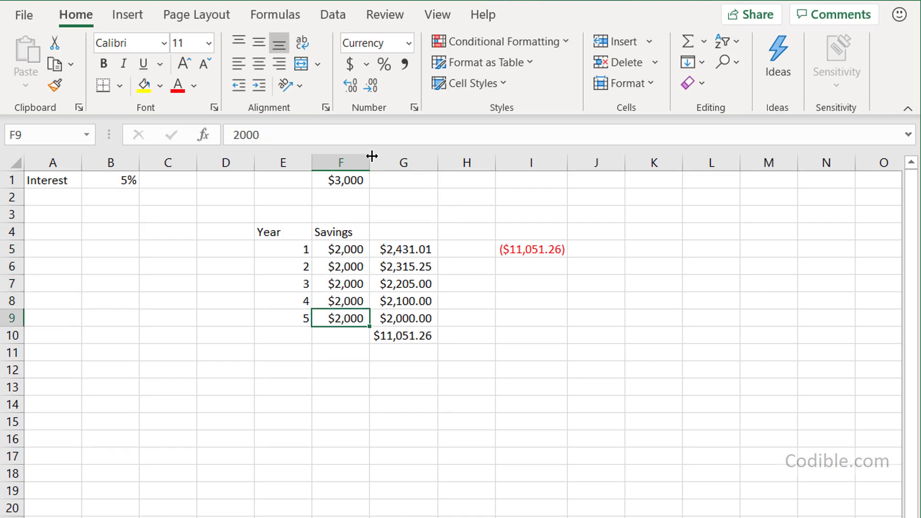
Add the starting amount in F1 as the present value argument of the formula in I5, giving =FV(B1,5,F5,F1)
key(Right)
key(Right)
key(Right)
key(Right)
key(Up)
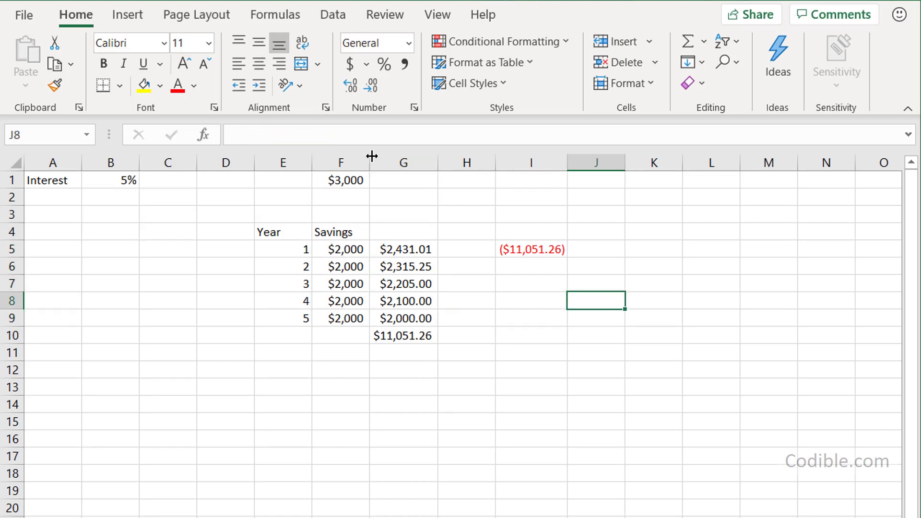
key(Left)
key(Up)
key(Up)
key(Up)
key(F2)
key(Left)
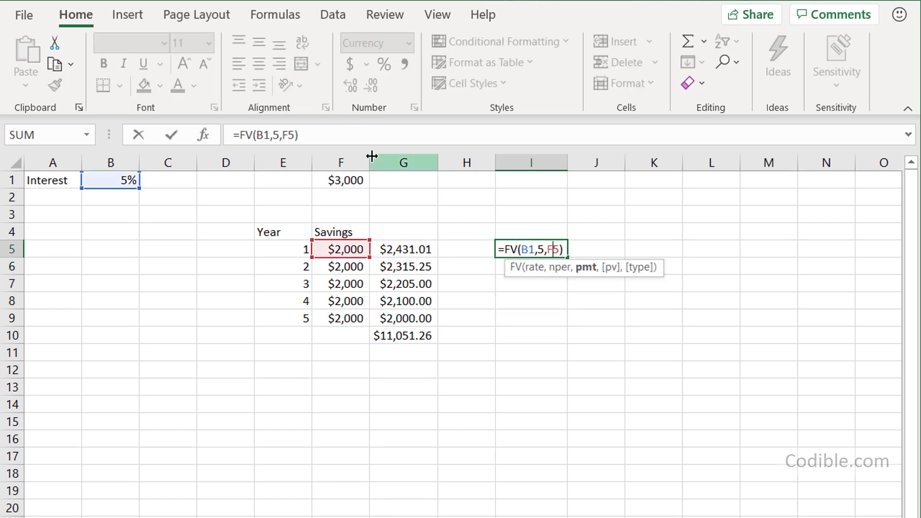
text(,)
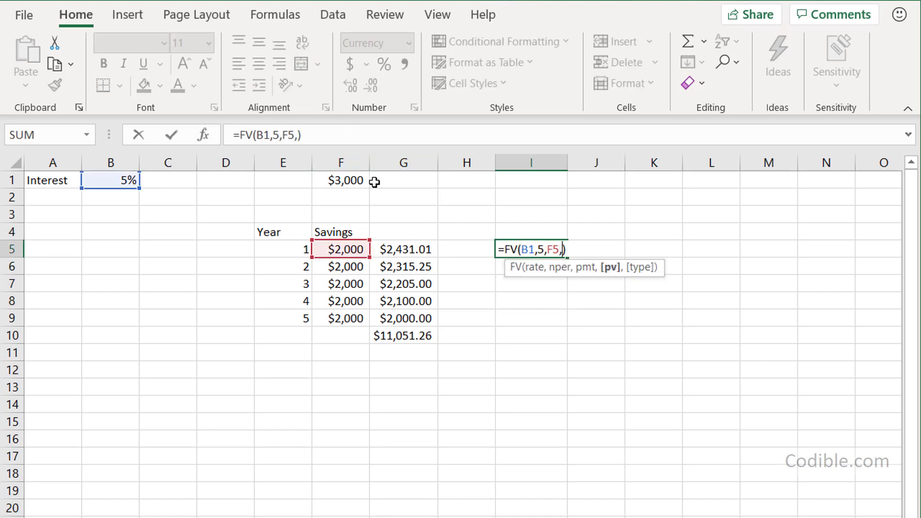
click(353, 181)
key(ctrl+Return)
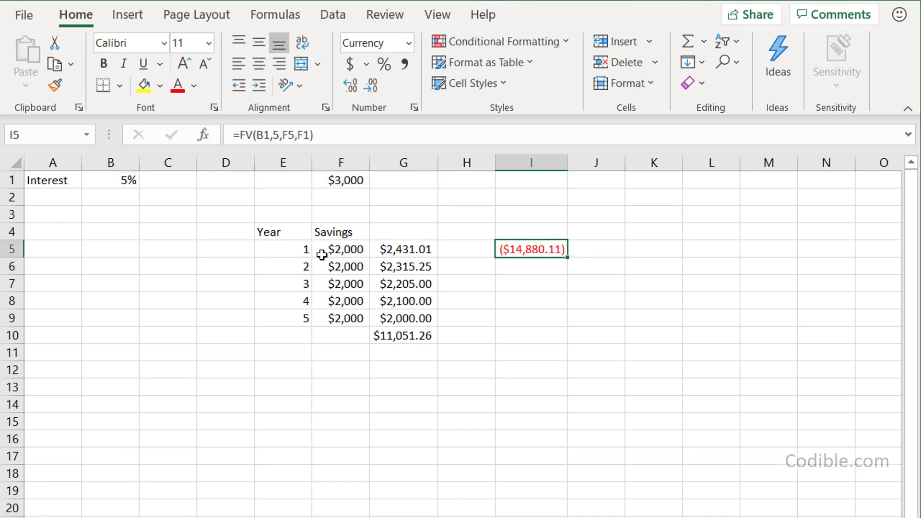
Copy the savings table E4:G9, without its total, to a second table starting at E13
drag(293, 236, 391, 315)
key(ctrl+c)
click(288, 387)
key(ctrl+v)
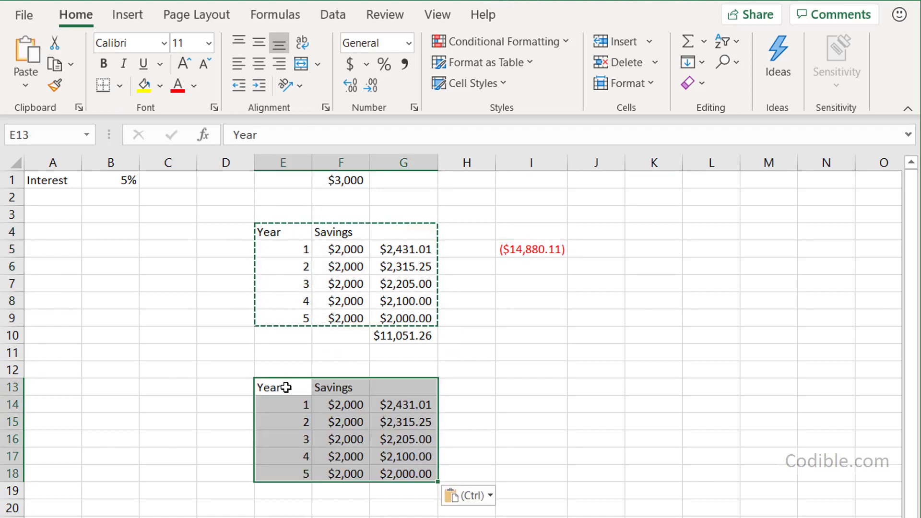
Move the copied yearly rows E14:G18 down one row so they start at E15, below an empty row
click(301, 408)
drag(301, 408, 418, 473)
key(ctrl+x)
key(Down)
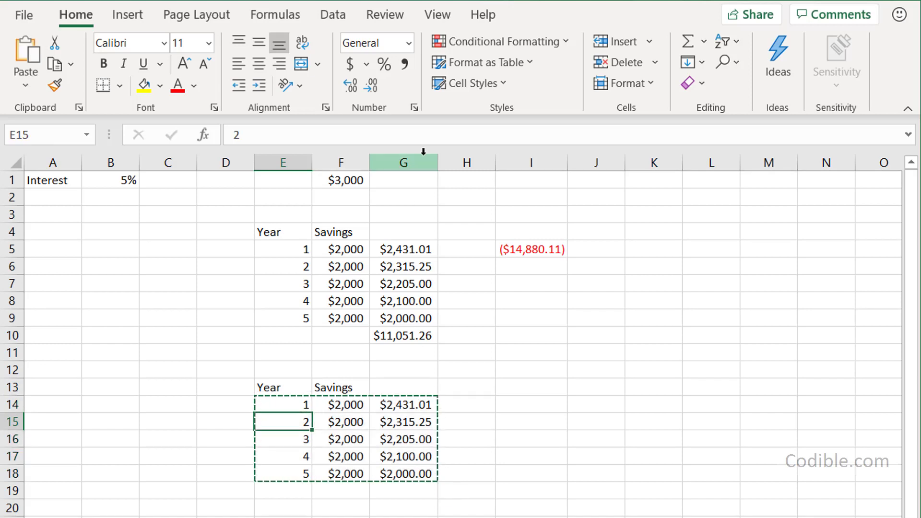
key(ctrl+v)
Add year 0 with savings of $3000 in row 14 and fill the formula from G15 up into G14
key(Up)
text(0)
key(Tab)
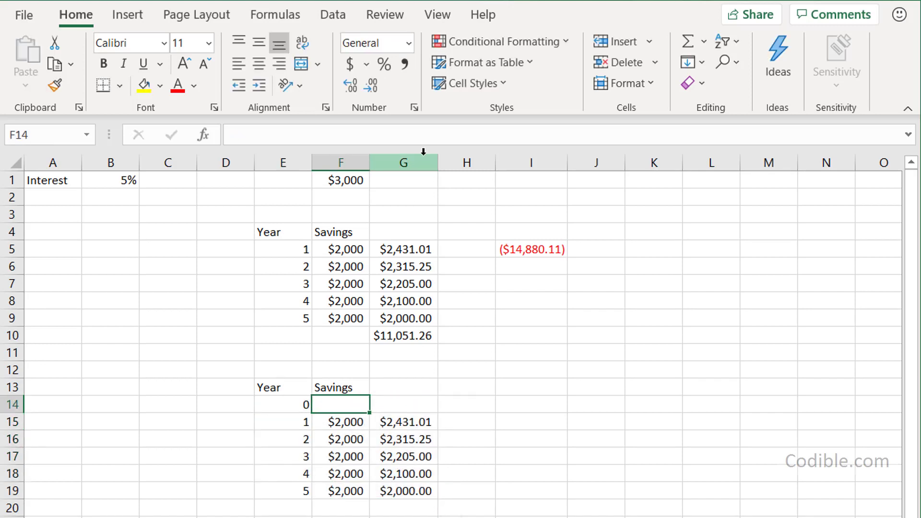
text($3000)
key(ctrl+Return)
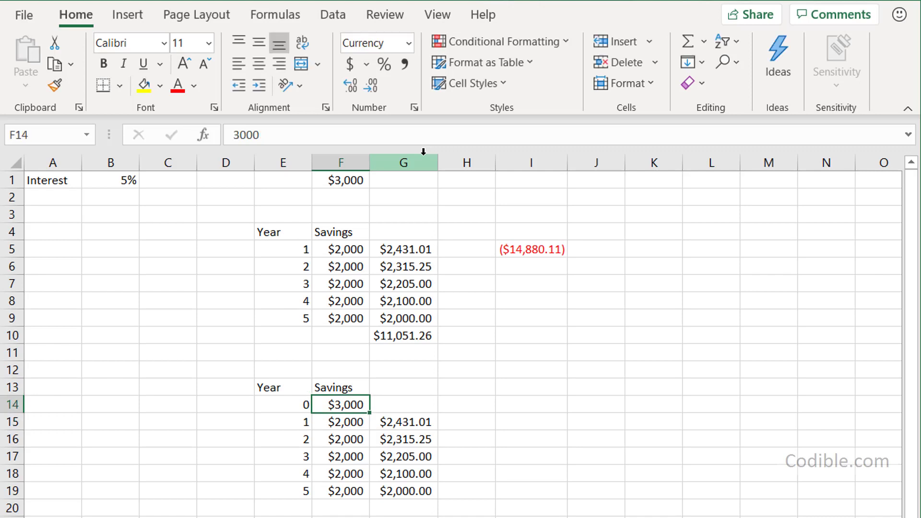
click(416, 425)
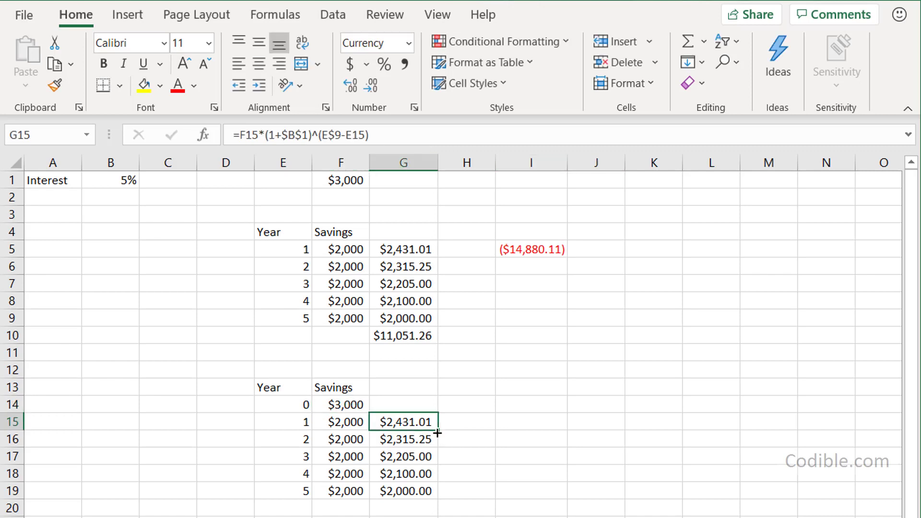
drag(437, 430, 443, 405)
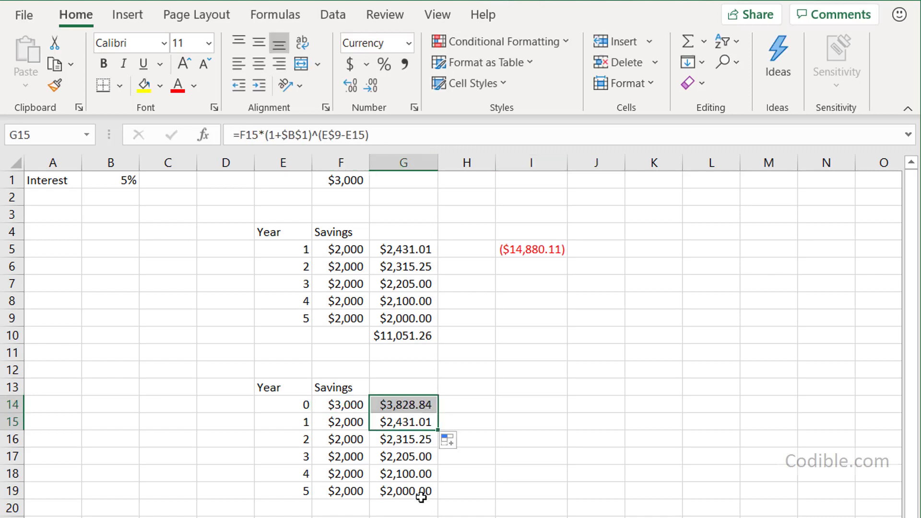
Total the future values of the second table in G20 with =SUM(G14:G19)
click(417, 509)
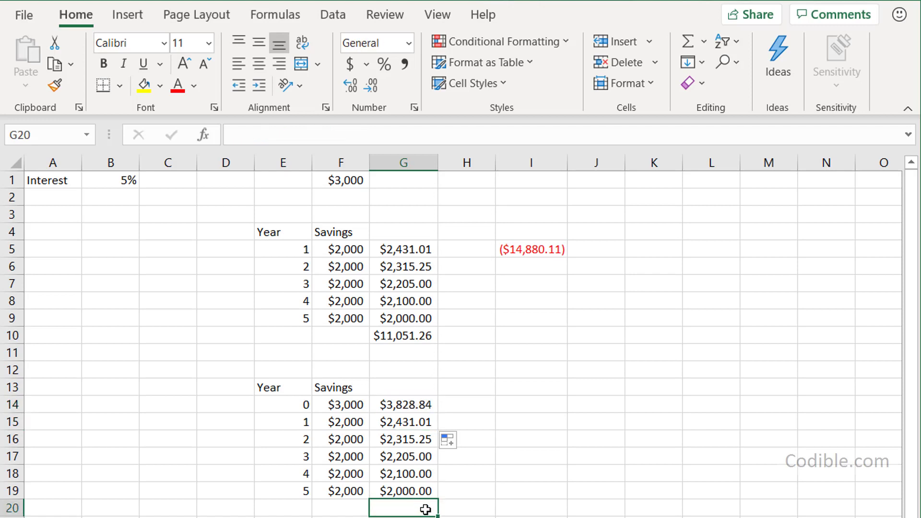
text(=sum()
key(Up)
key(shift+Up)
key(shift+Up)
key(shift+Up)
key(shift+Up)
key(shift+Up)
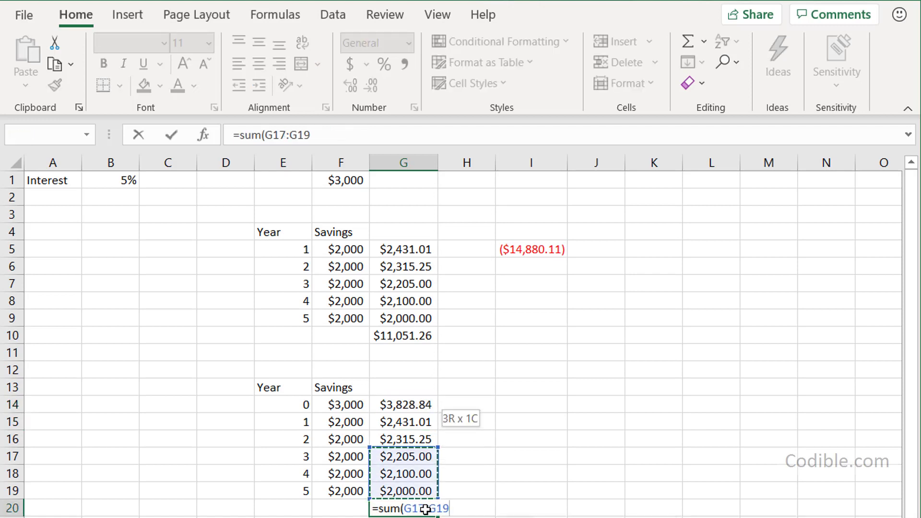
text())
key(Return)
click(425, 508)
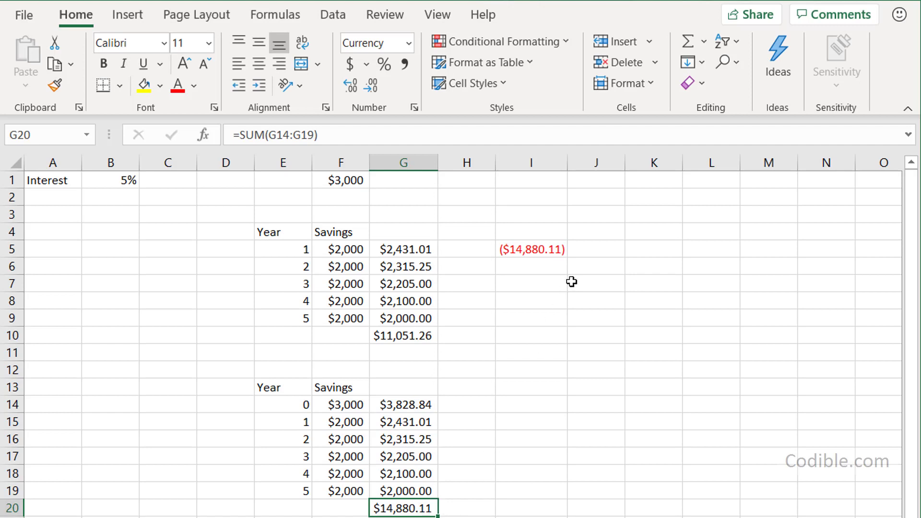
Add type 1, beginning of the period, to the formula in I5, giving =FV(B1,5,F5,F1,1)
scroll(586, 288, down, 1)
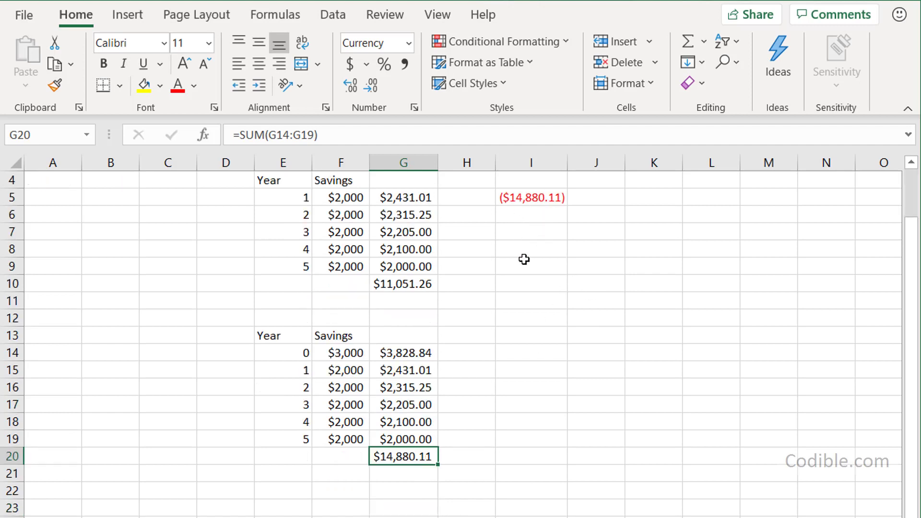
scroll(524, 259, up, 1)
double_click(575, 249)
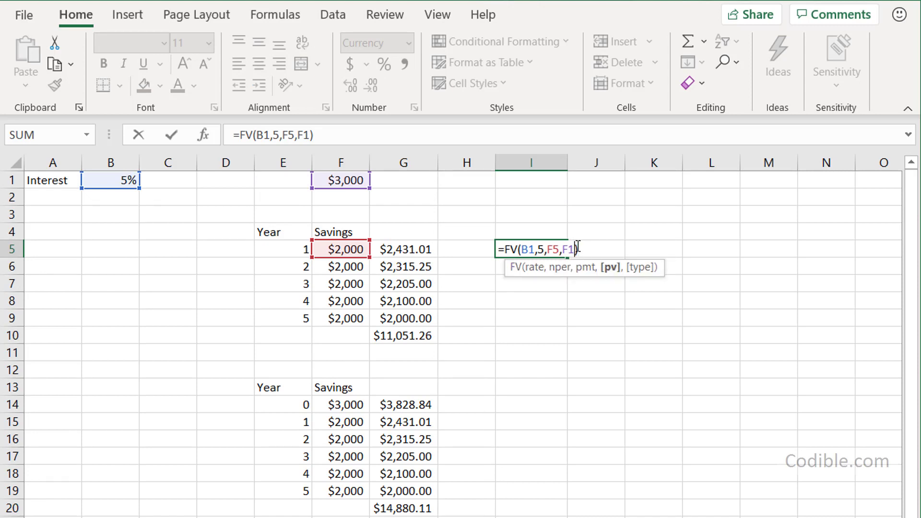
text(,)
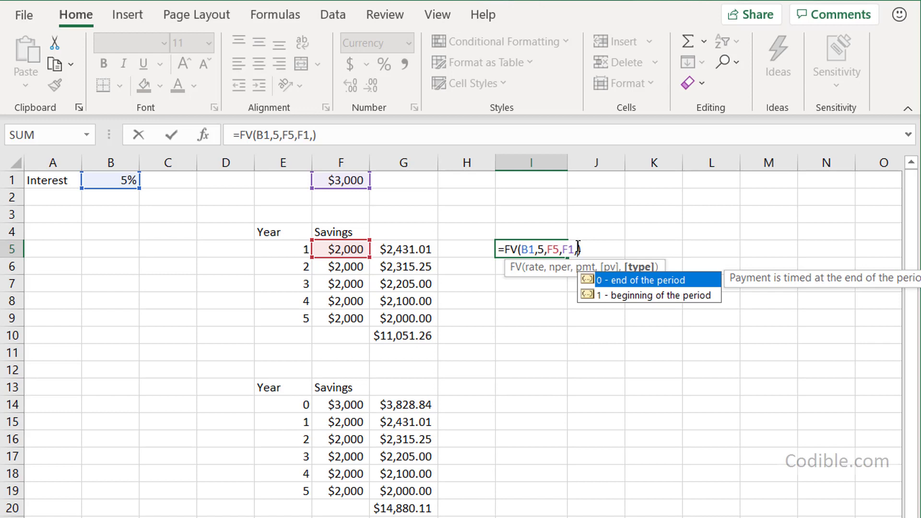
text(1)
key(Return)
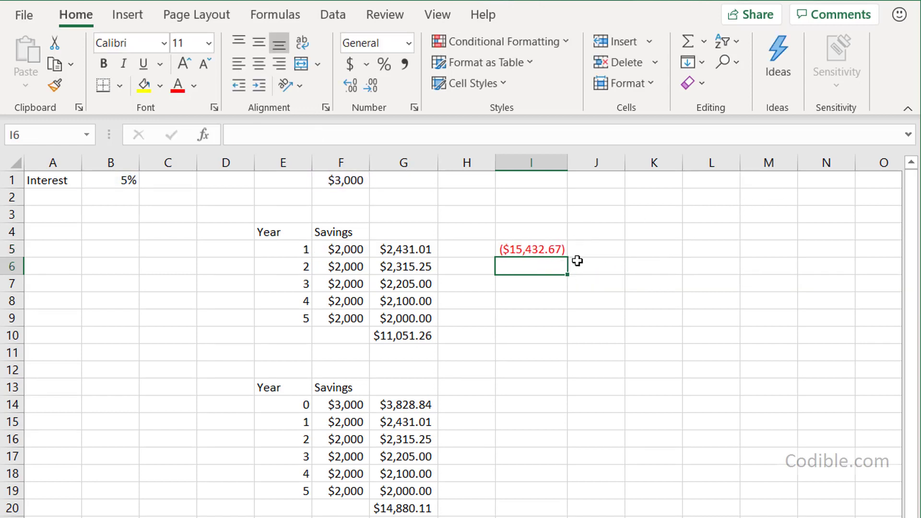
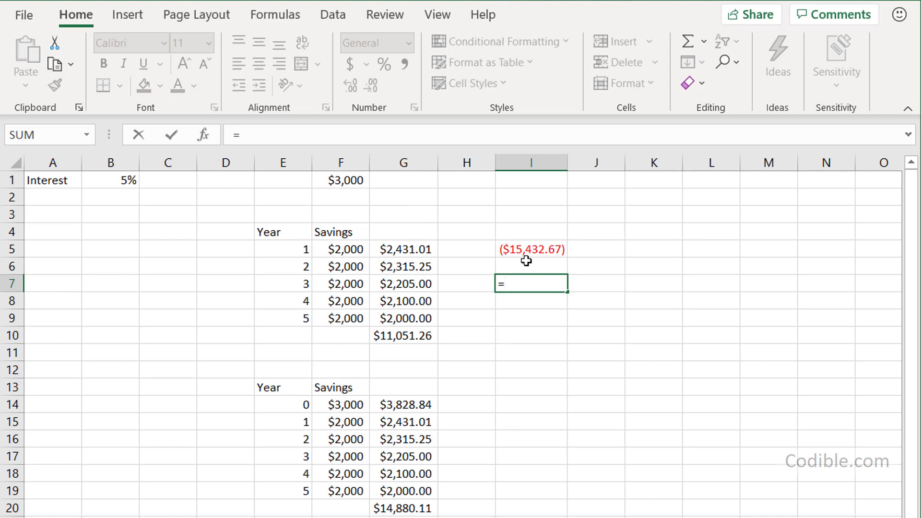
Calculate the future value of $1000 monthly savings over 40 years in I7 with =FV(B1/12,12*40,1000), formatted as currency
text(fv()
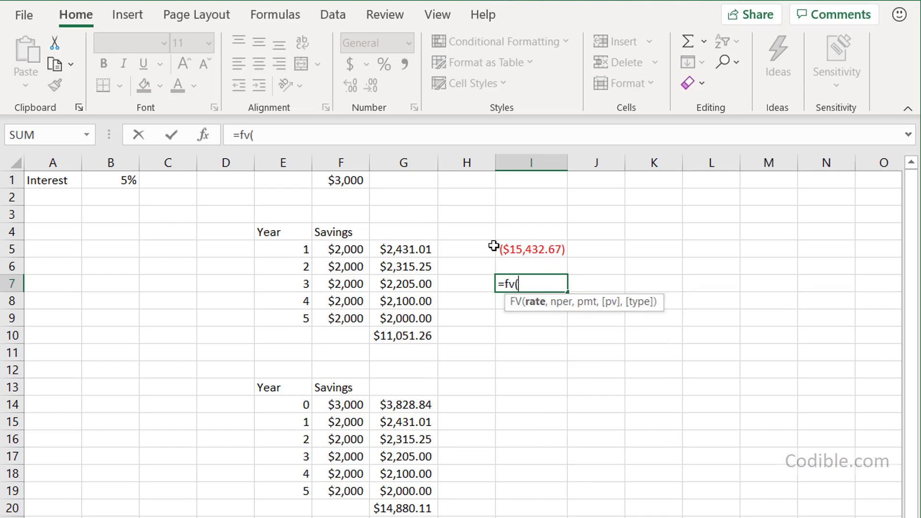
click(109, 180)
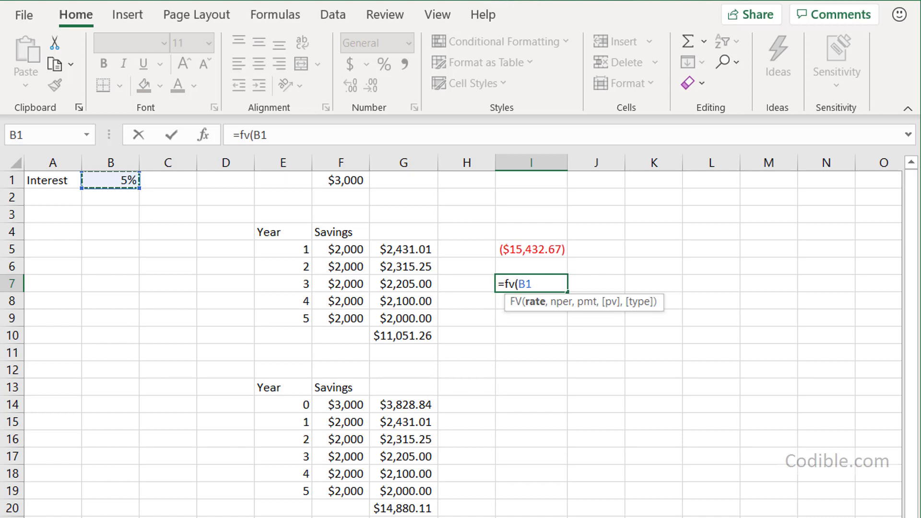
text(/12)
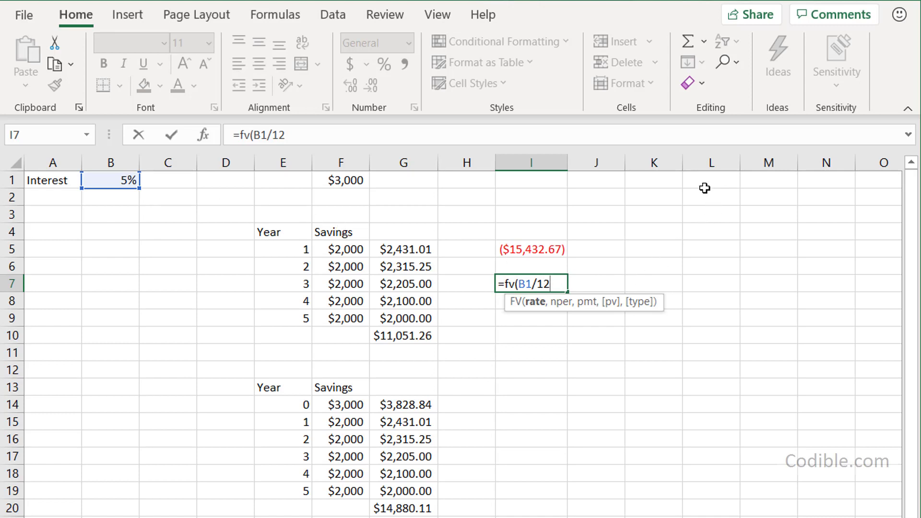
text(,)
text(12*)
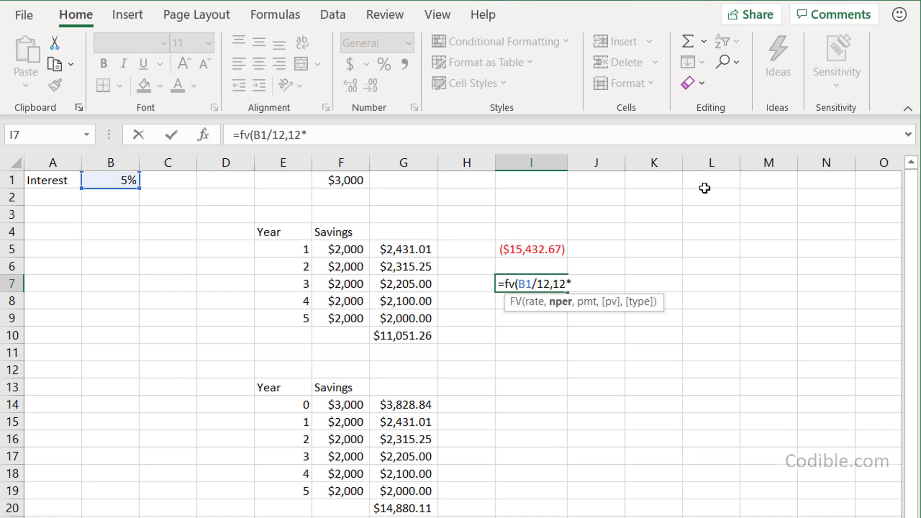
text(40,$1000)
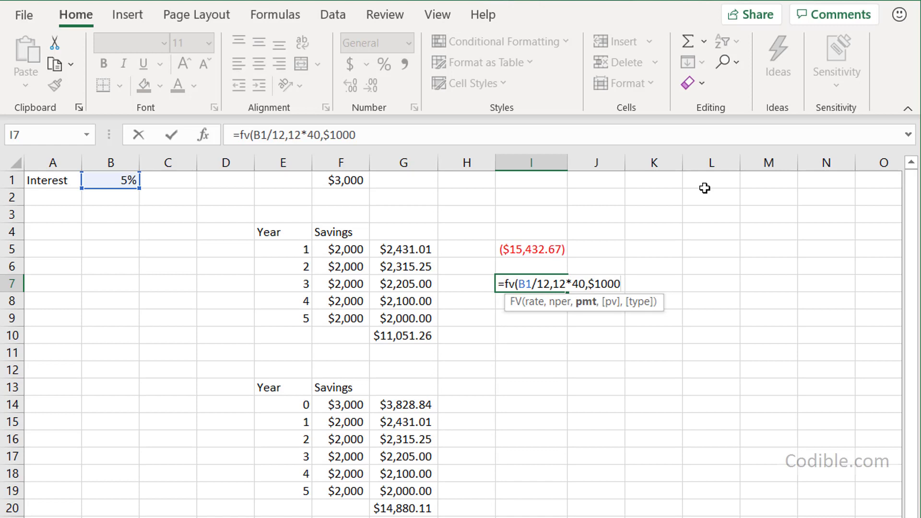
text(,)
key(BackSpace)
text())
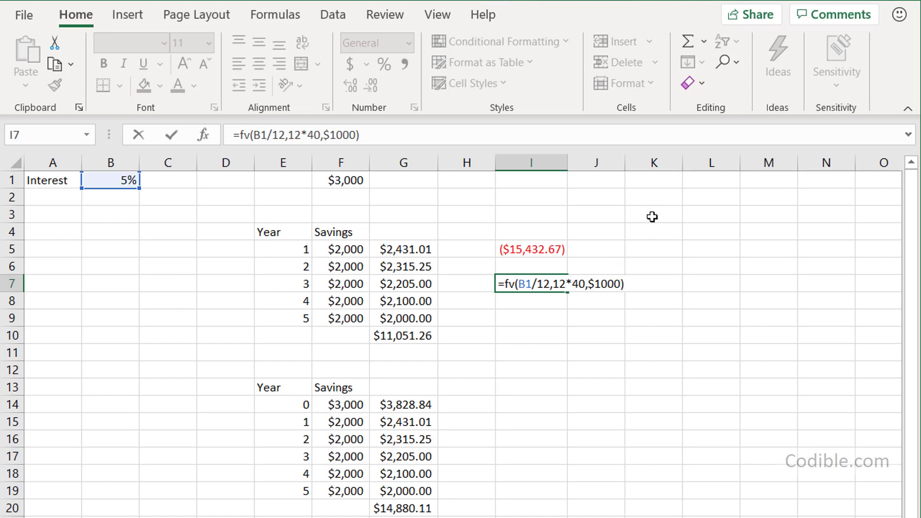
key(Return)
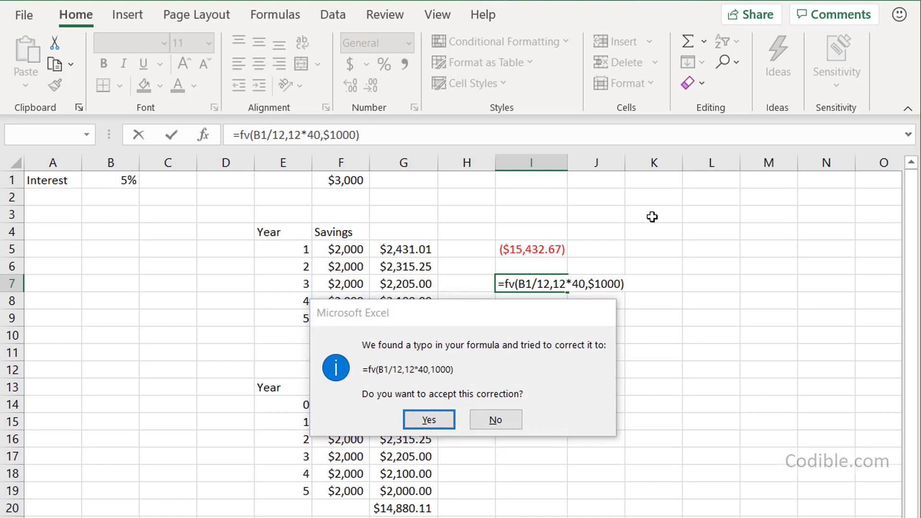
key(Return)
key(Up)
key(ctrl+shift+4)
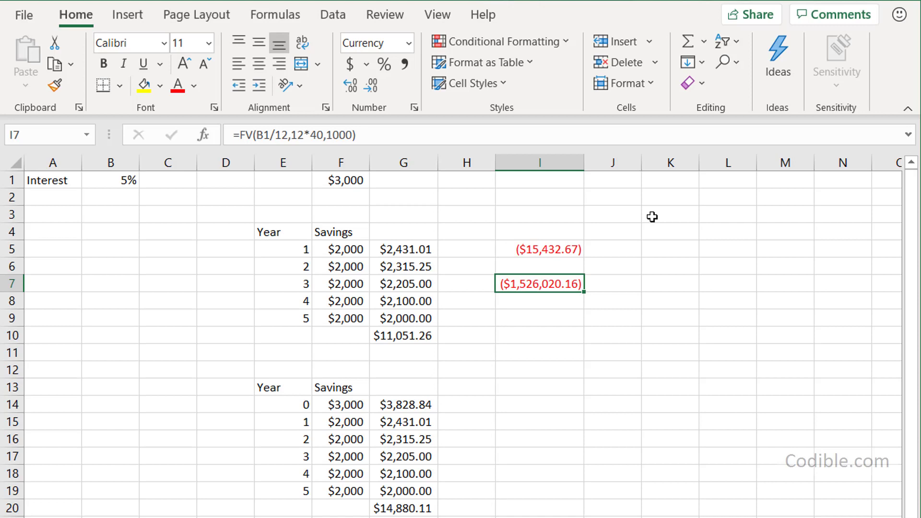
Calculate the total amount paid in over 40 years in I8 with =1000*12*40
key(Down)
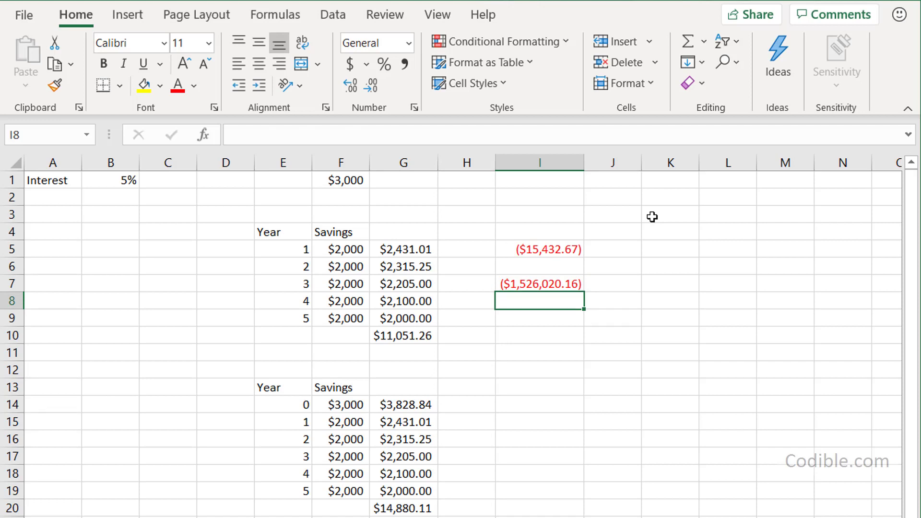
text(=1000)
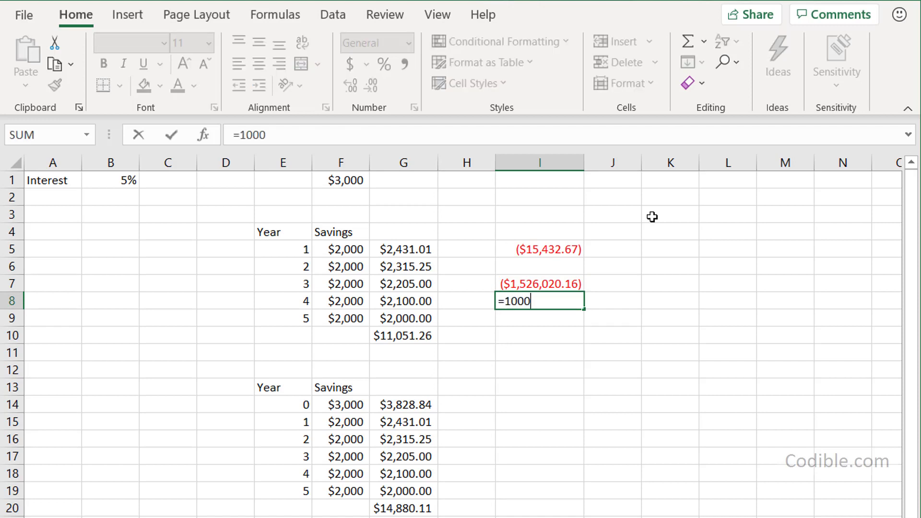
text(*12*40)
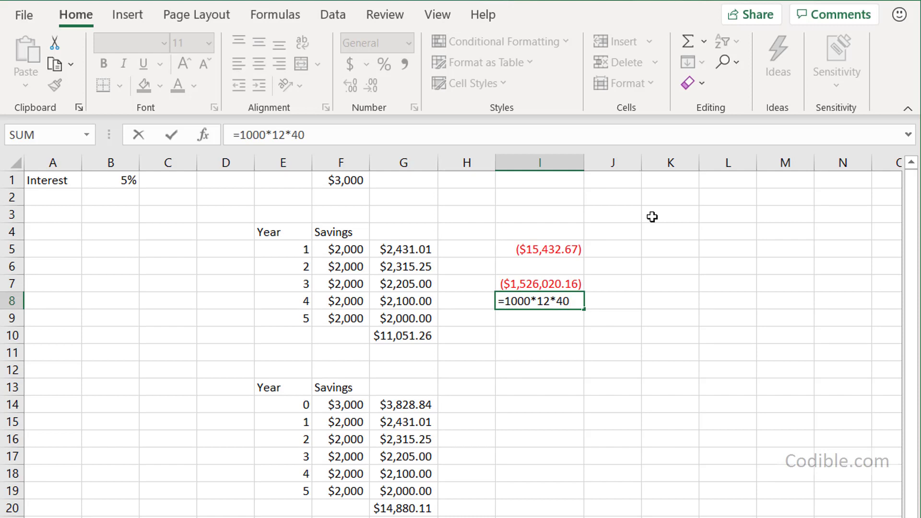
key(Return)
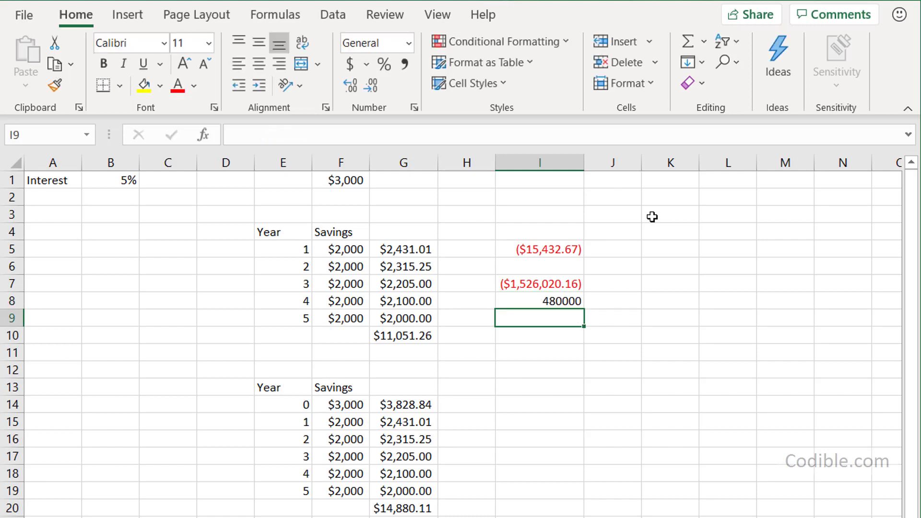
Calculate the interest earned in I9 by adding the contributions and the future value, =I8+I7
key(Up)
key(Down)
key(Up)
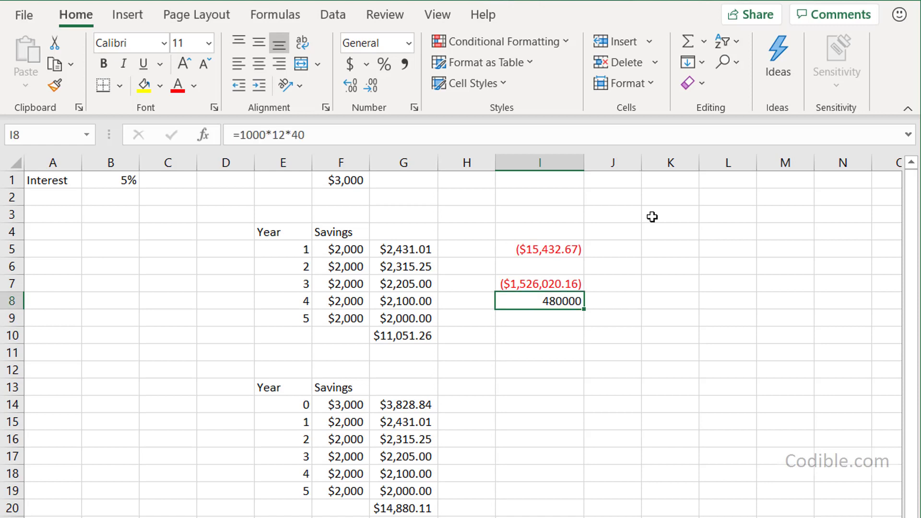
key(Down)
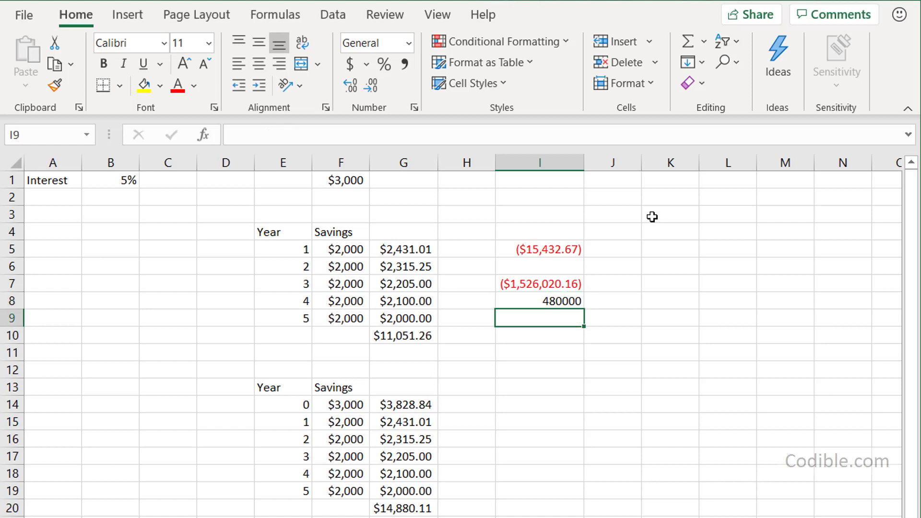
text(=)
key(Up)
text(+)
key(Up)
key(Up)
key(Return)
key(Up)
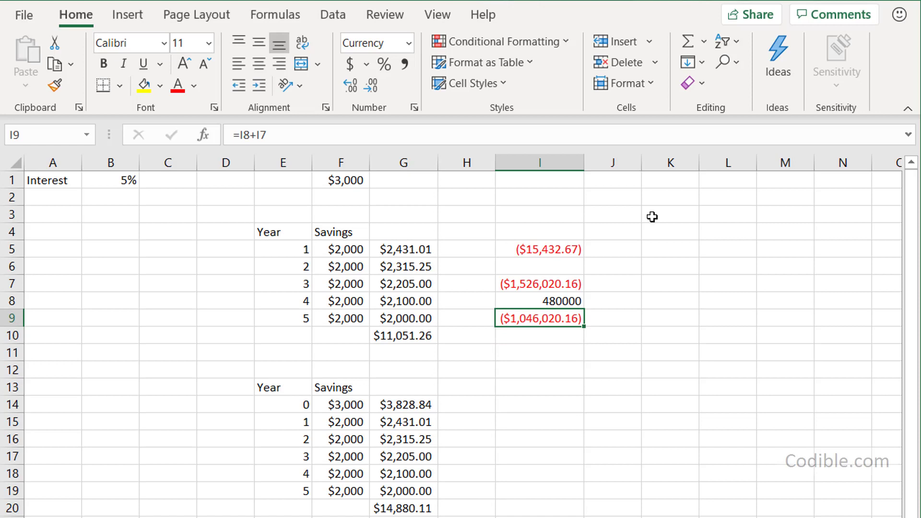
click(125, 184)
click(577, 319)
click(557, 301)
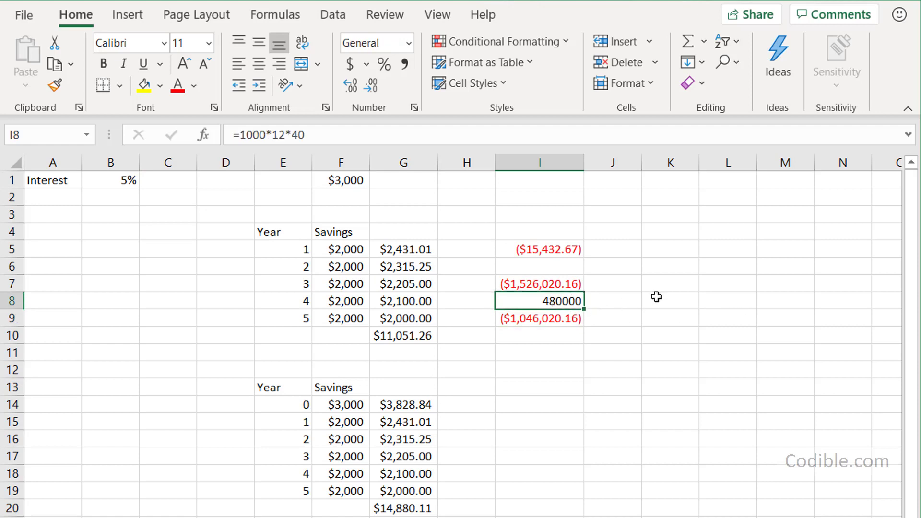